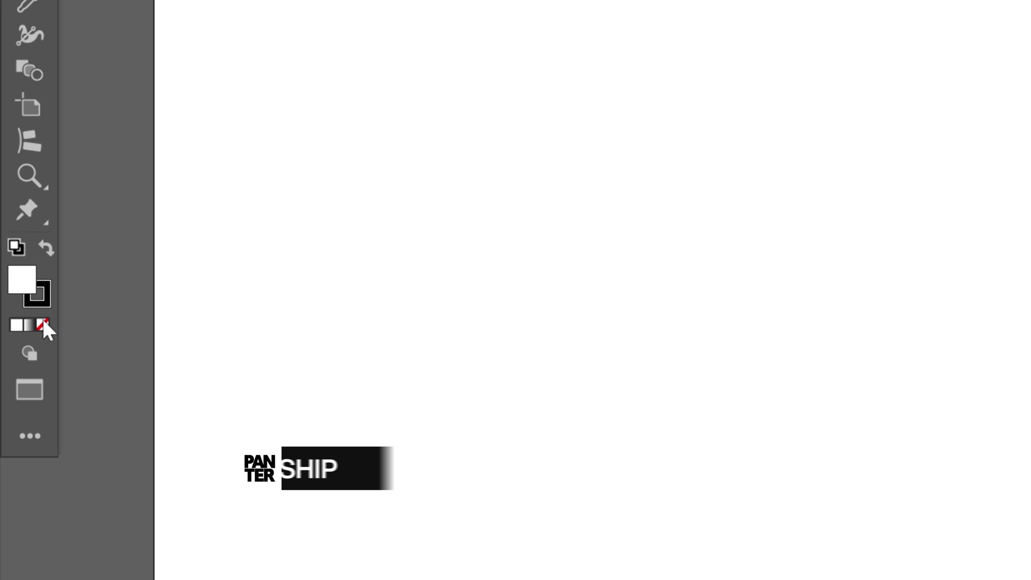
Step: Draw a three-pointed star with no fill and a 1 pt black stroke
click(14, 301)
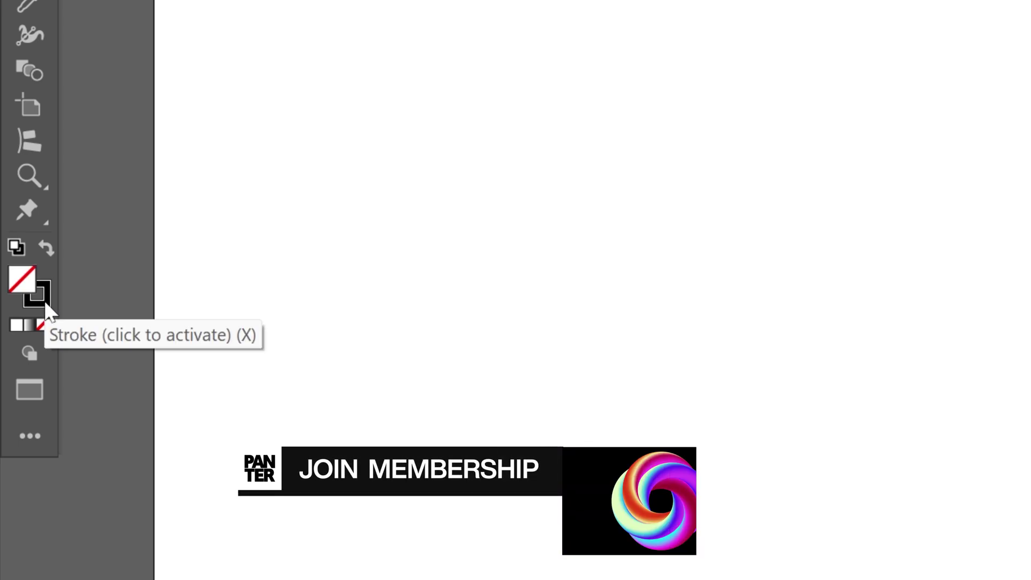
click(45, 302)
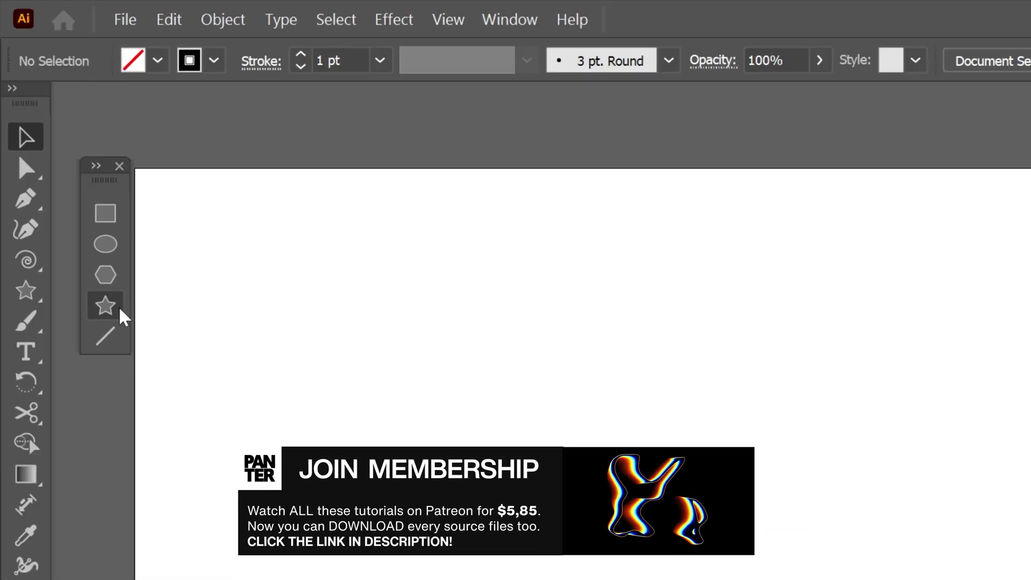
click(107, 306)
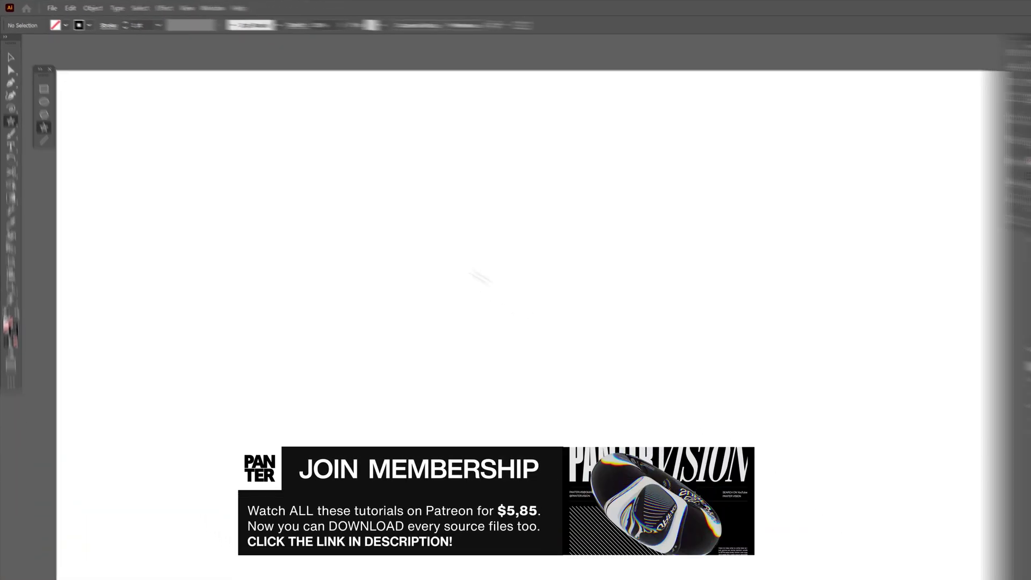
mouse_move(416, 236)
mouse_down()
mouse_move(495, 303)
mouse_move(531, 311)
mouse_move(564, 338)
mouse_move(544, 337)
mouse_move(541, 324)
mouse_move(539, 342)
mouse_move(605, 354)
mouse_move(577, 350)
mouse_move(594, 355)
mouse_move(615, 407)
mouse_up()
key(Down)
key(Down)
key(v)
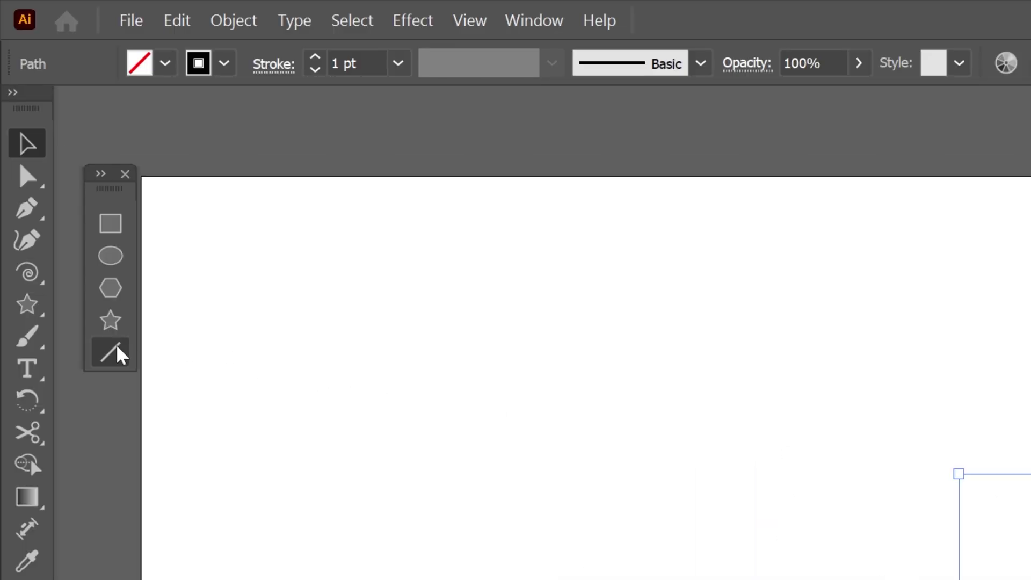
Step: Draw a line from the star's left inner corner to its bottom-right point and check the stroke weight
click(118, 350)
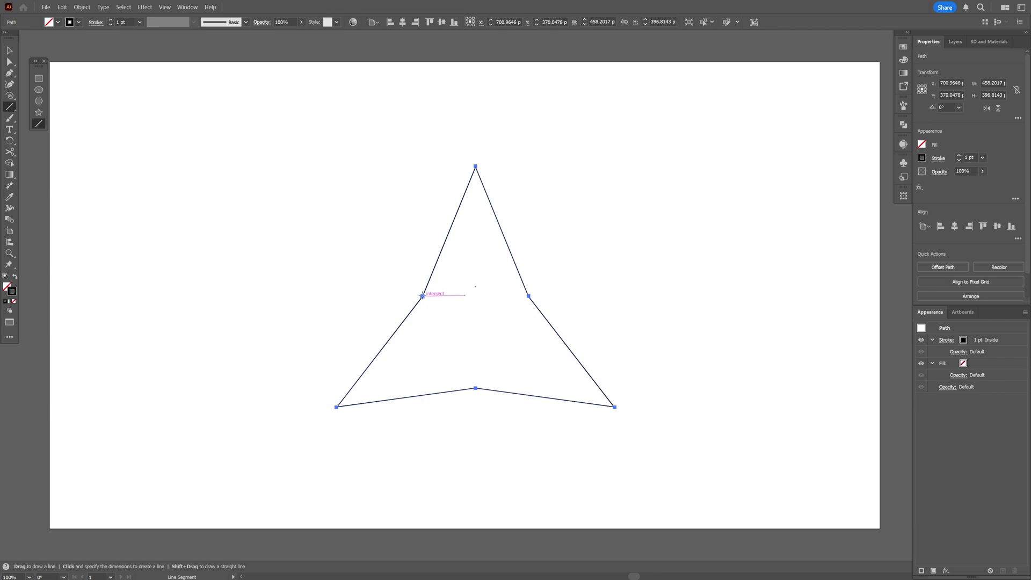
drag(422, 295, 615, 407)
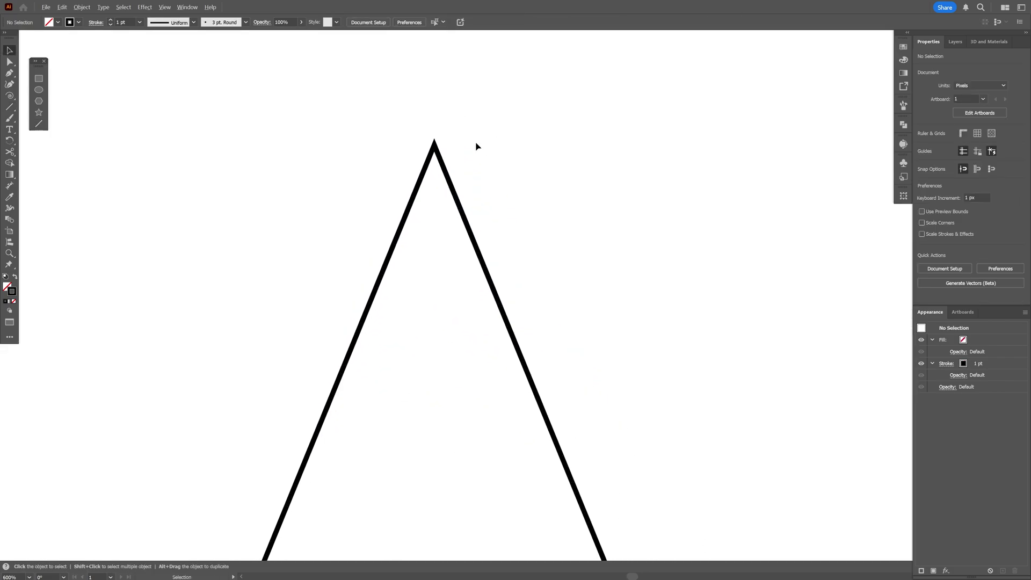
drag(384, 214, 382, 215)
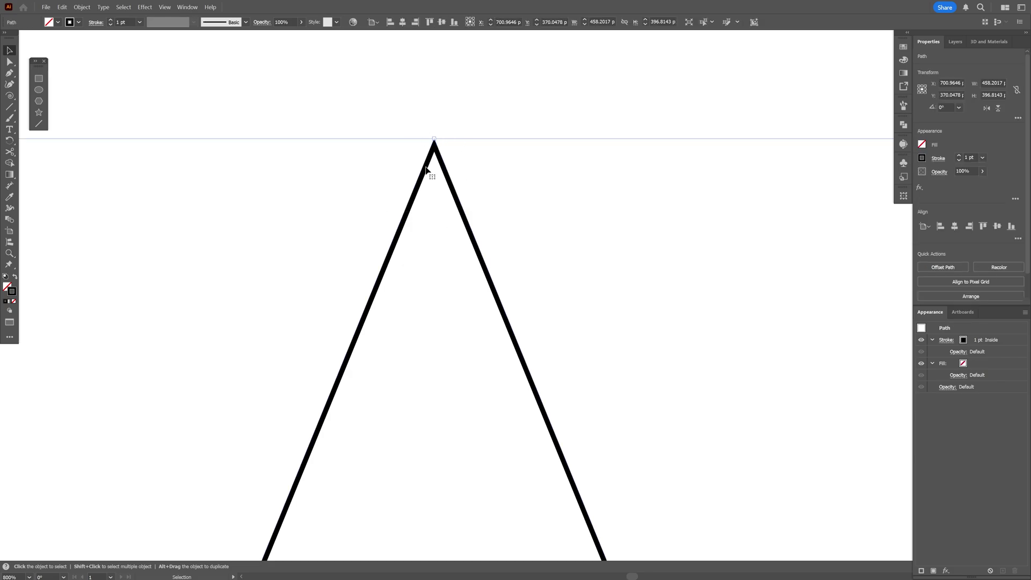
click(937, 158)
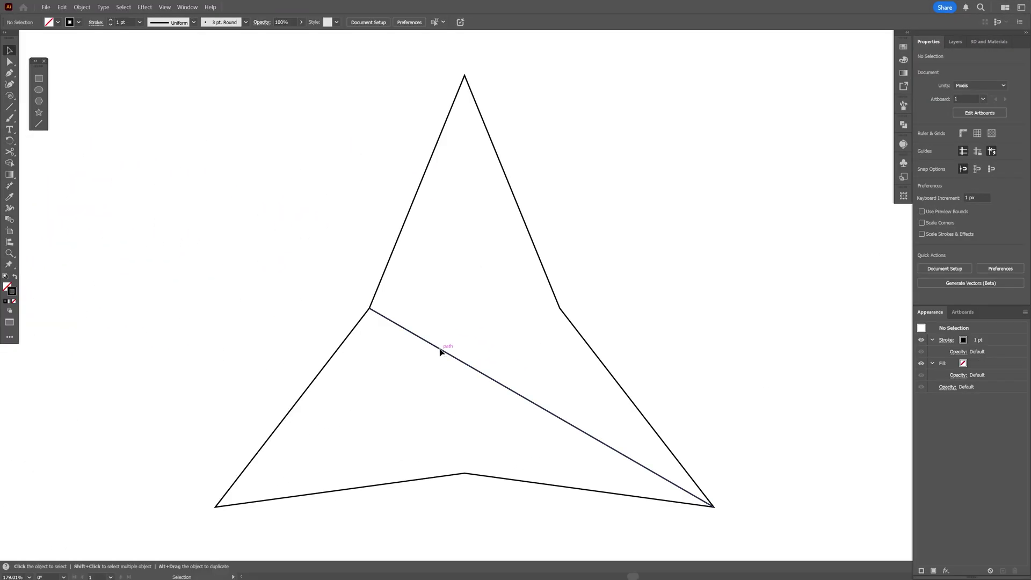
Step: Reflect a copy of the line across a vertical axis through the star's top point, forming an X
click(15, 143)
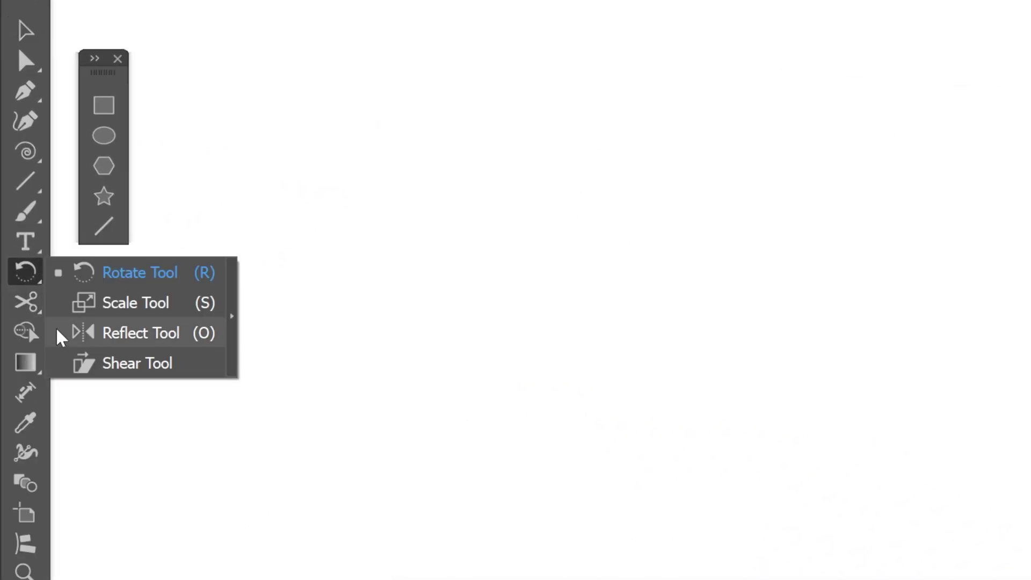
click(141, 333)
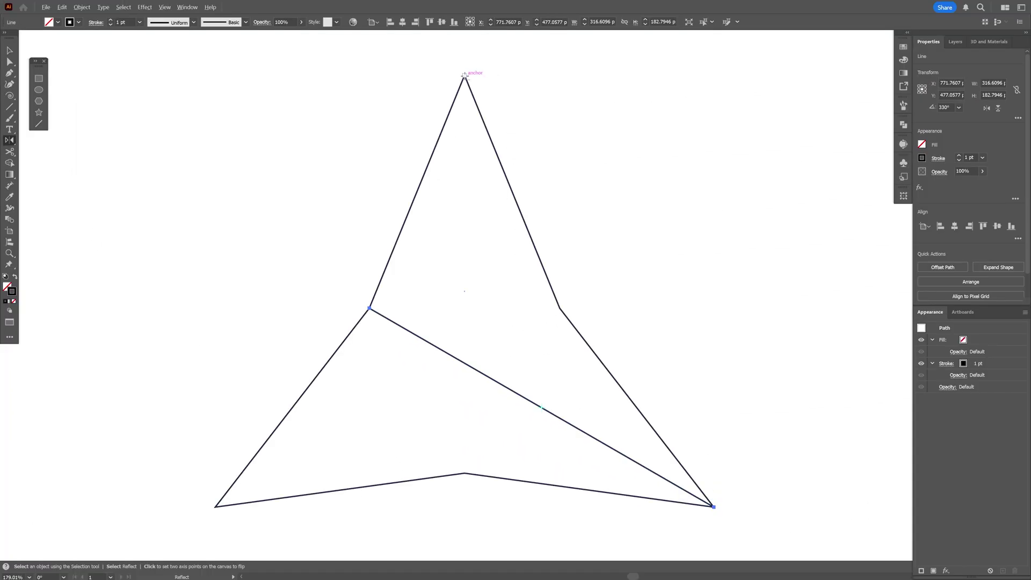
alt+click(465, 76)
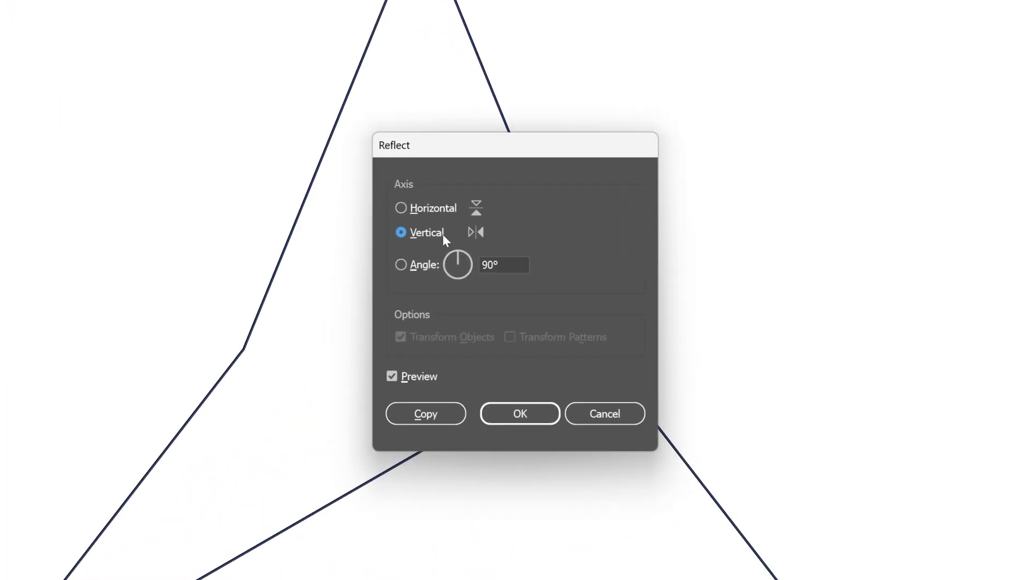
click(428, 417)
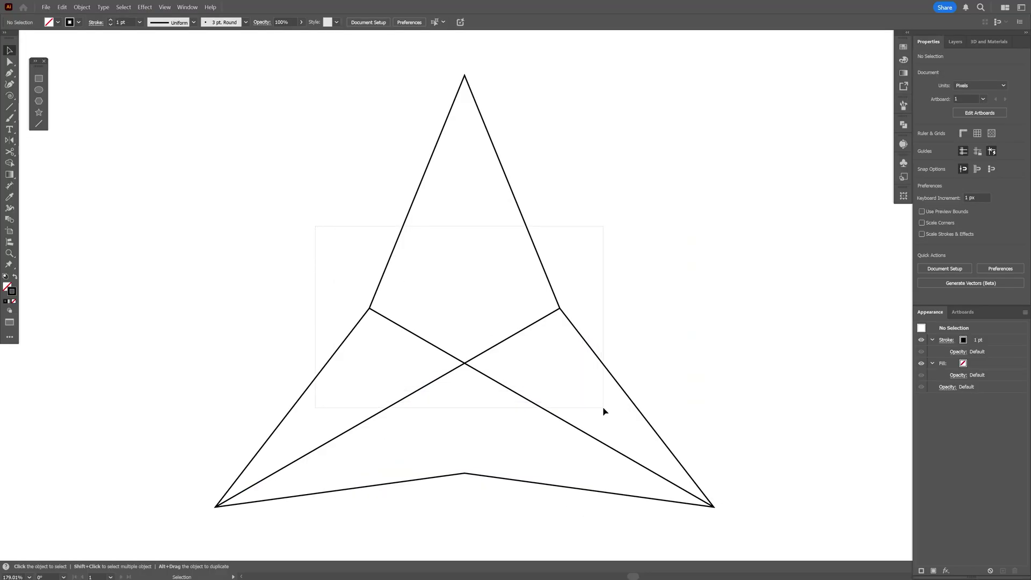
key(ctrl+a)
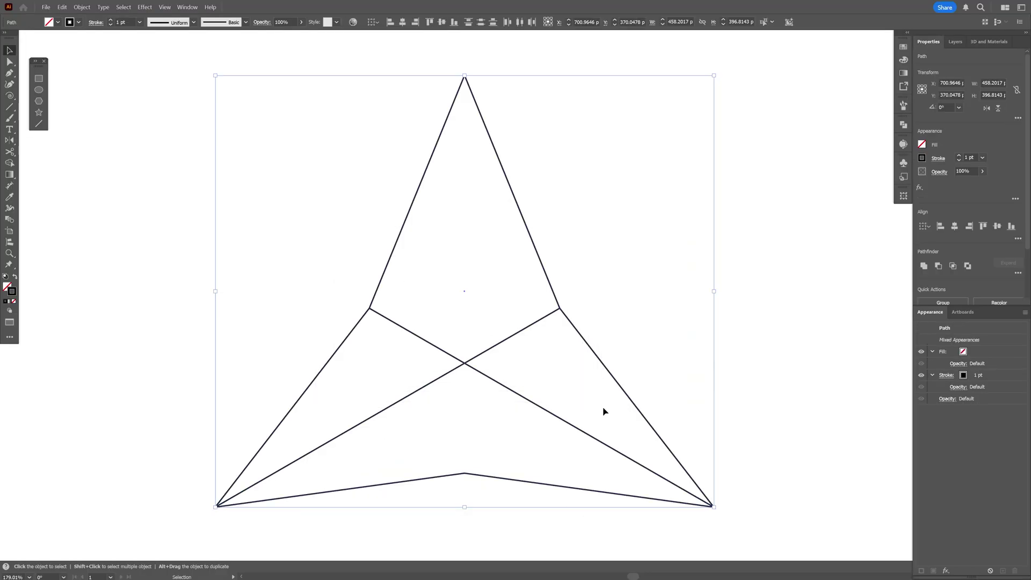
key(a)
key(ctrl+shift+a)
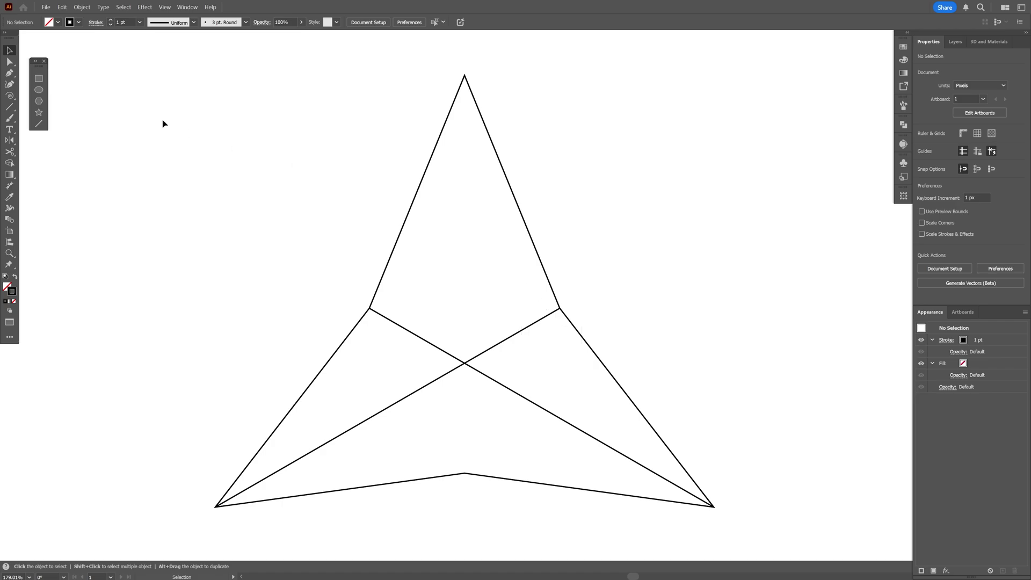
Step: Trace a closed triangle through the star's centre, top and bottom-right points, then move it right
click(11, 73)
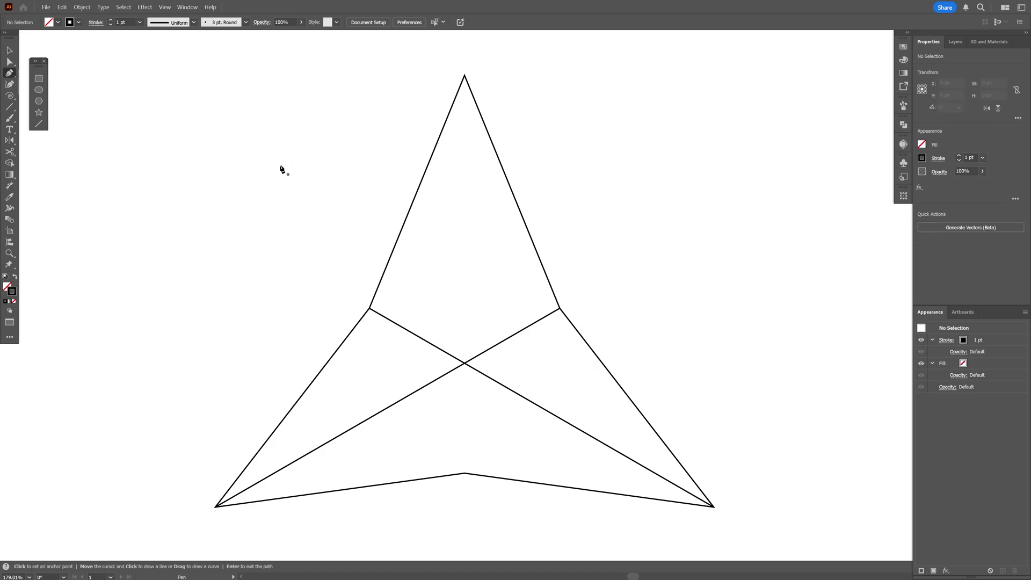
click(465, 364)
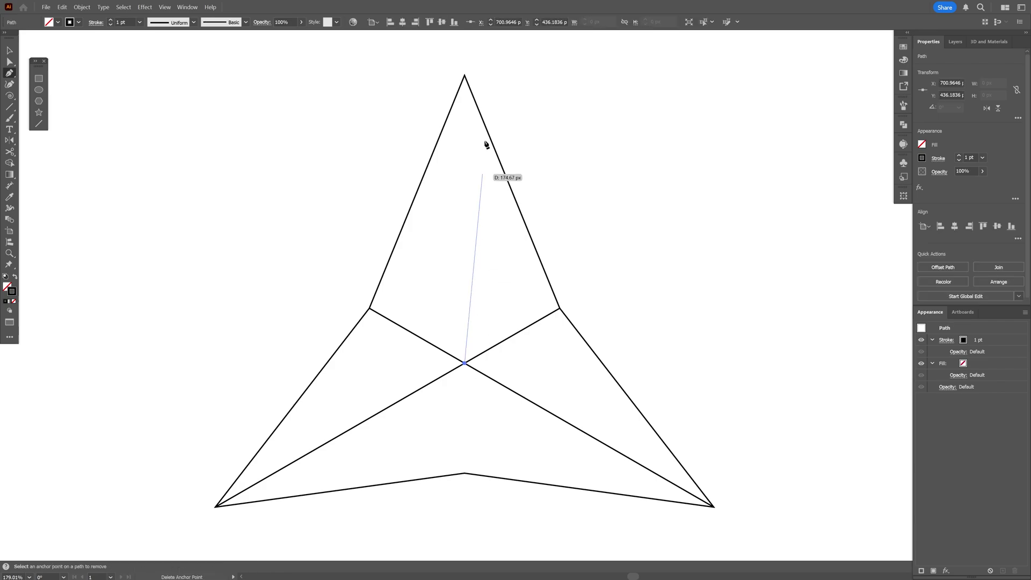
click(464, 75)
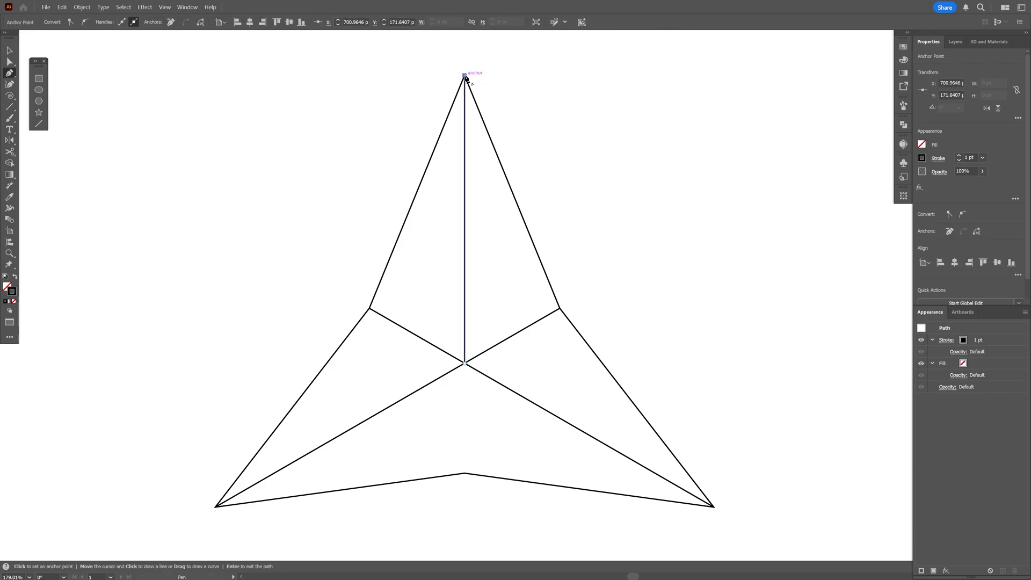
click(714, 506)
click(465, 364)
key(v)
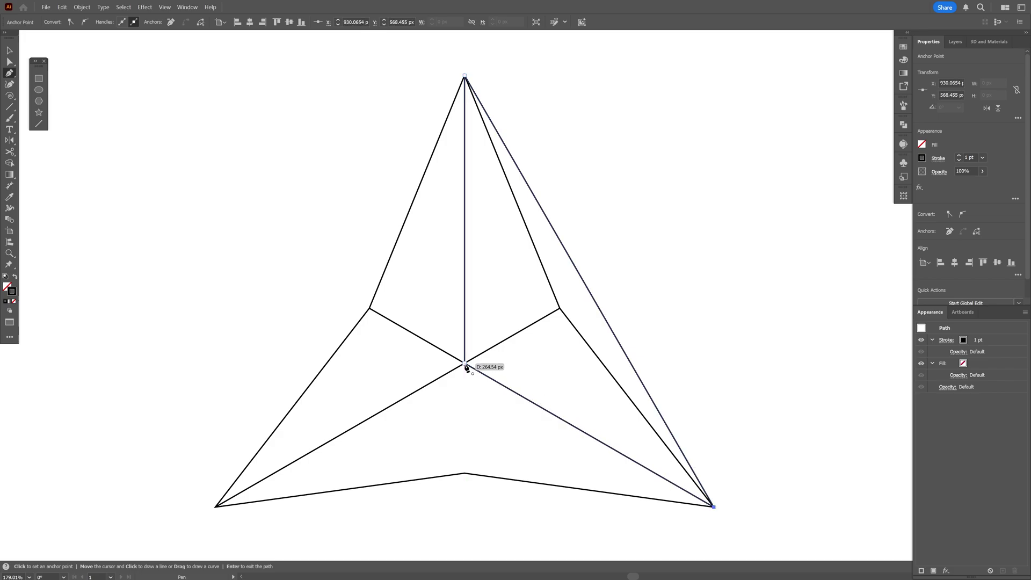
drag(469, 364, 743, 314)
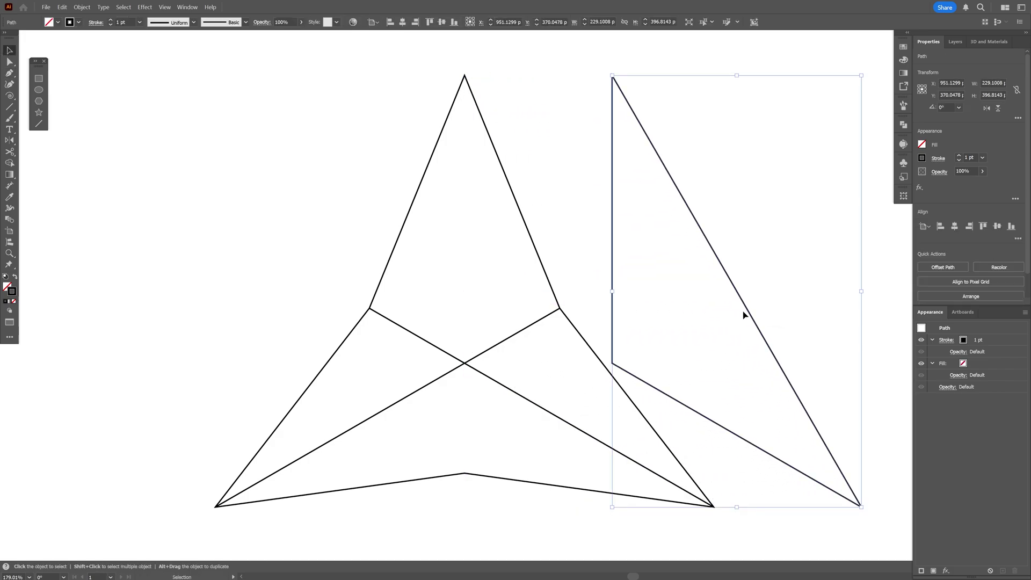
Step: Deselect everything and unlock all locked objects
click(660, 285)
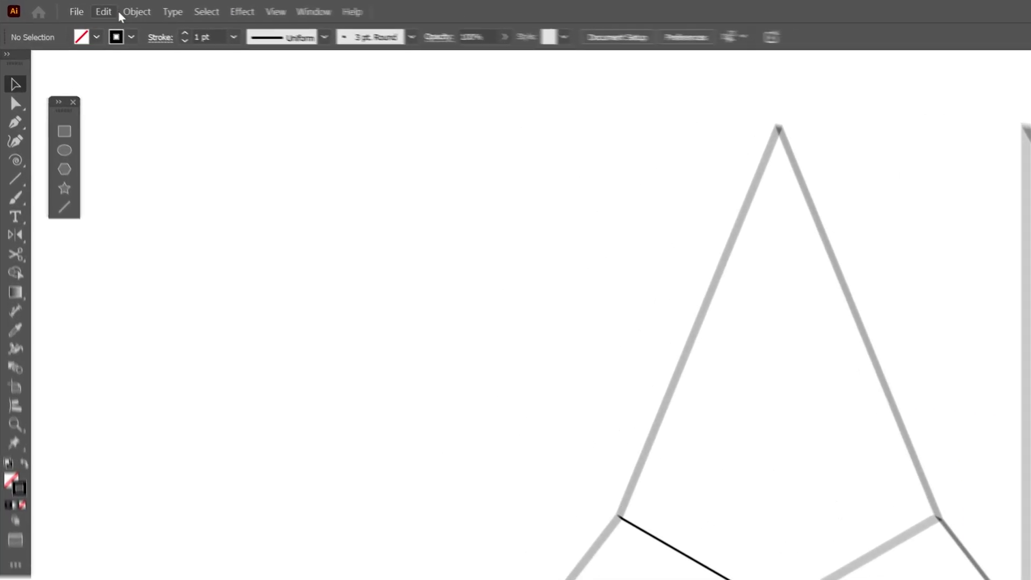
click(82, 8)
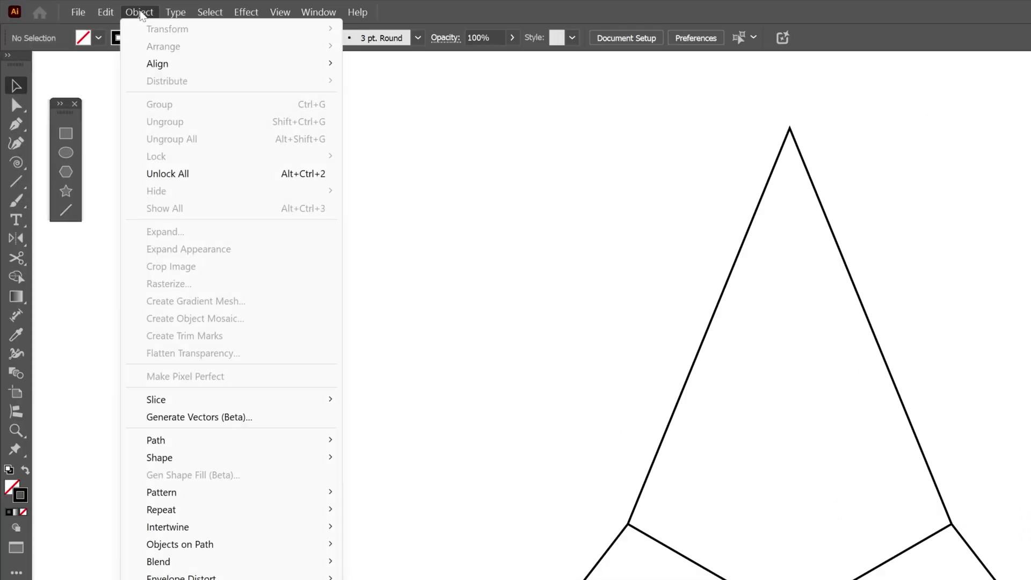
click(195, 171)
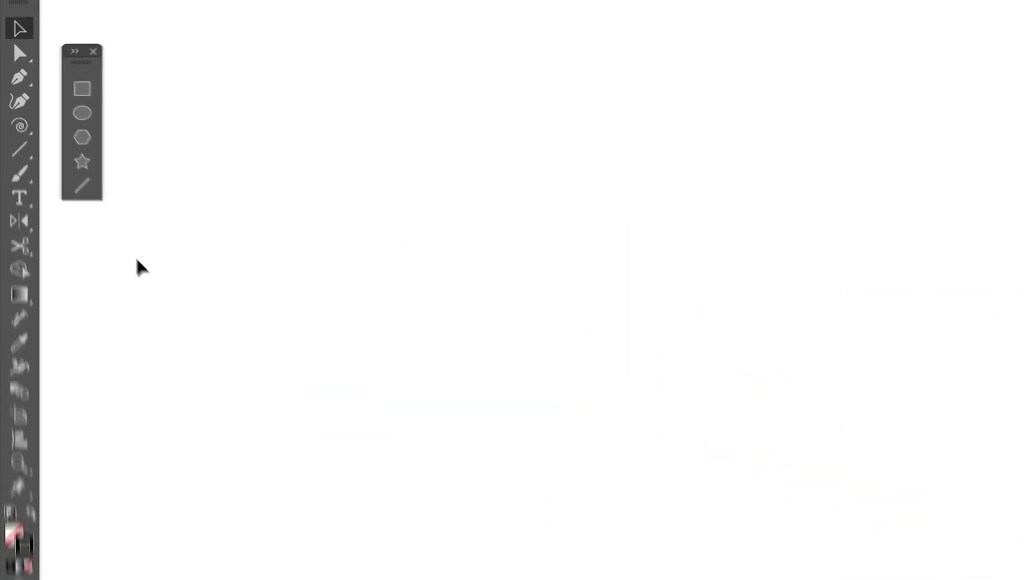
Step: Add a copy of the triangle rotated 120° about its inner point
click(10, 143)
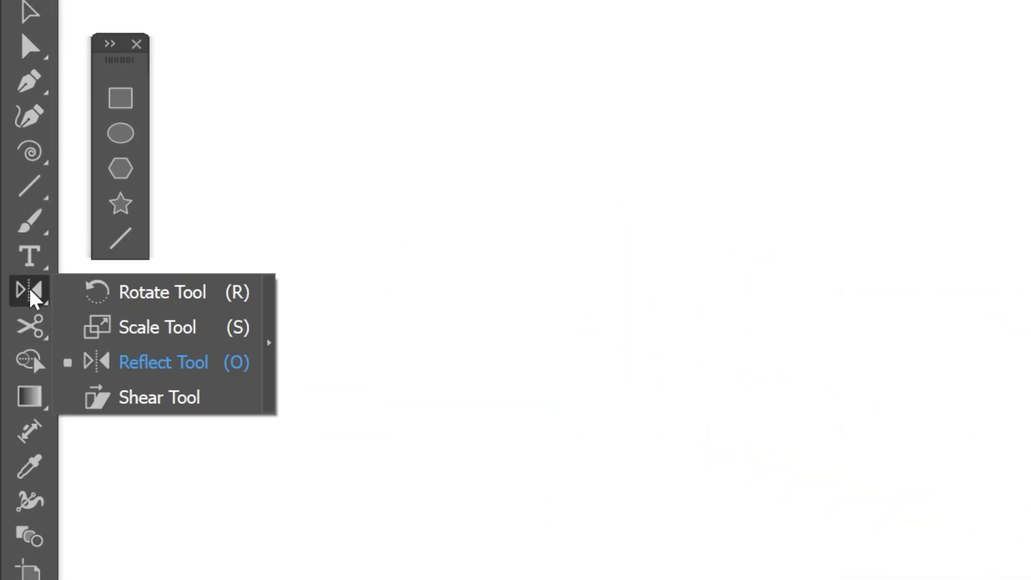
click(191, 295)
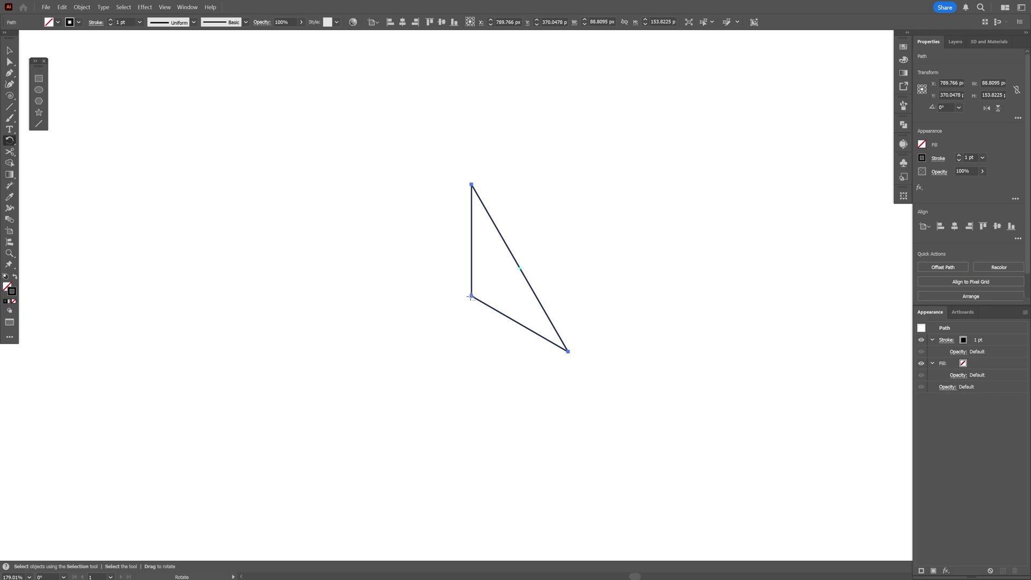
alt+click(472, 296)
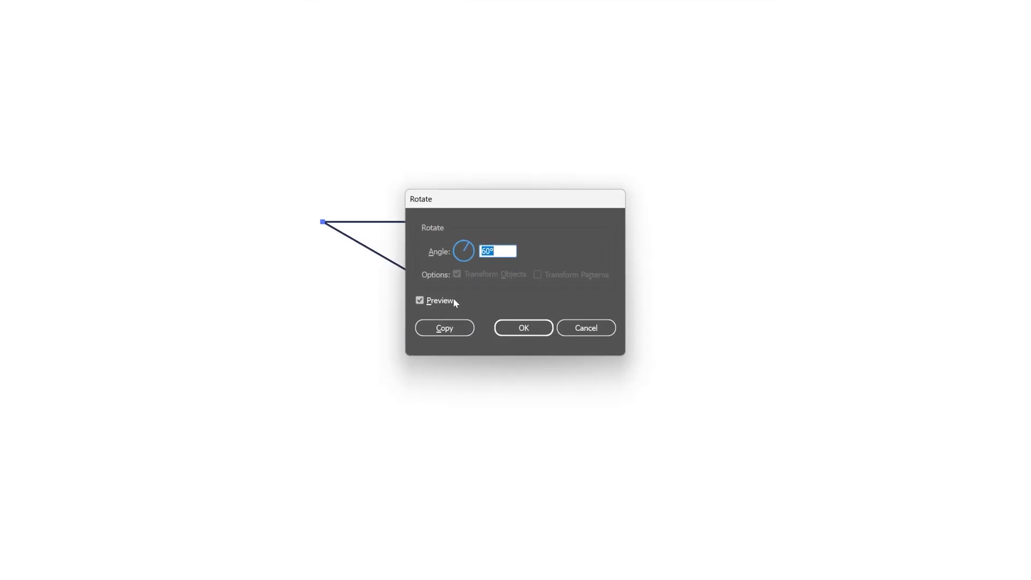
text(120)
click(449, 333)
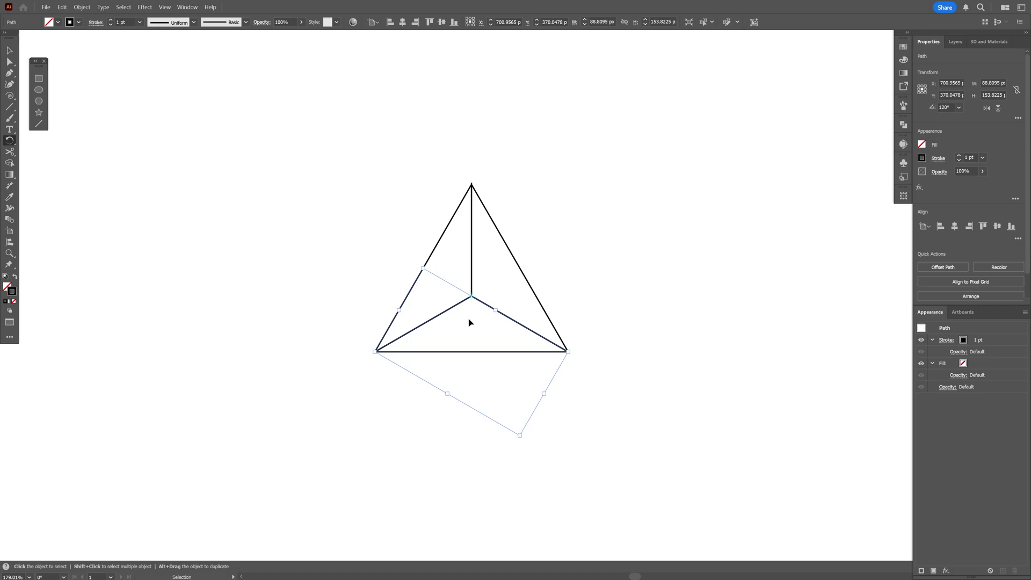
Step: Select the whole figure, nudge it down and left, and group it
key(v)
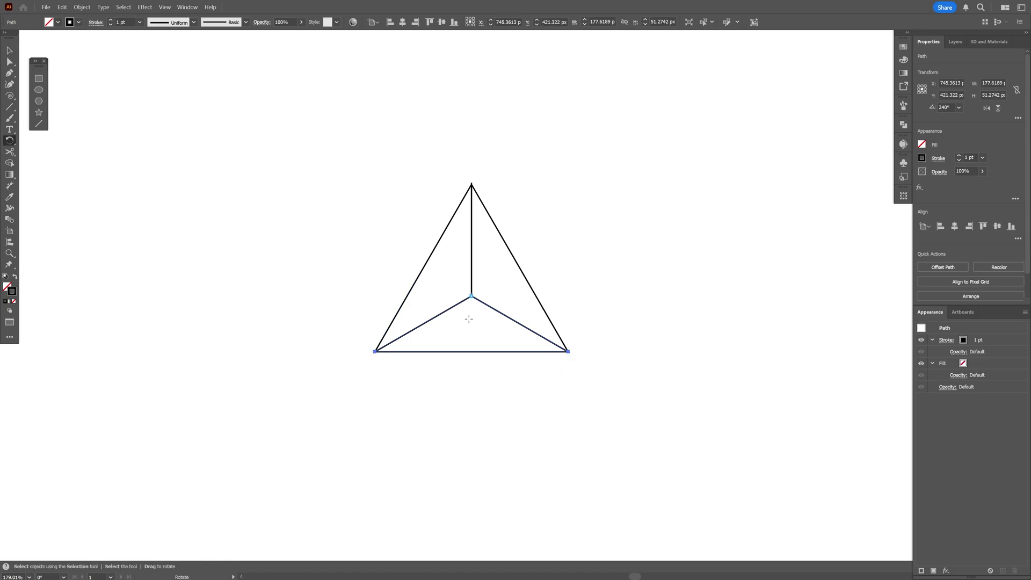
key(ctrl+a)
drag(478, 314, 454, 372)
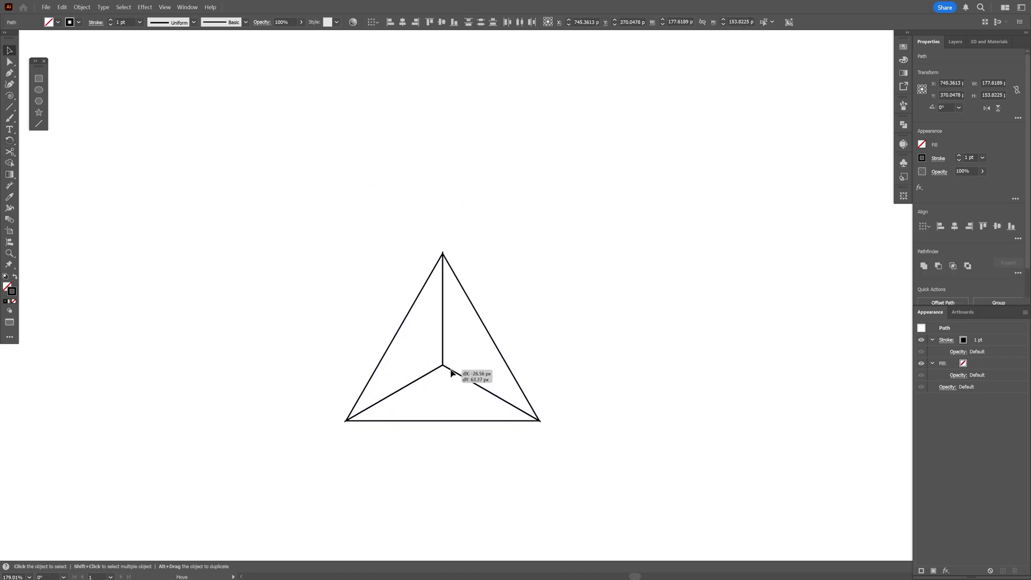
right_click(451, 373)
click(474, 164)
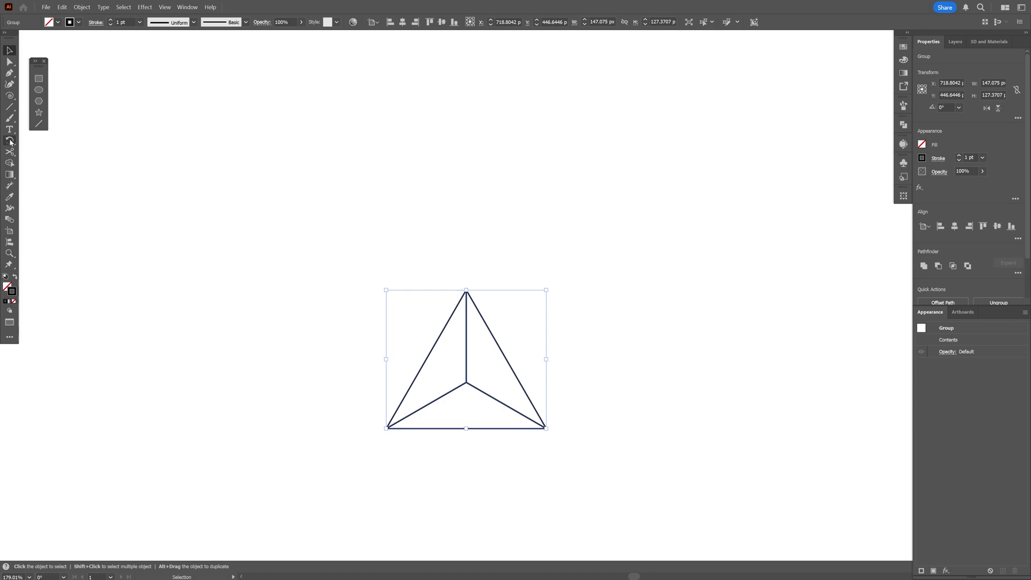
Step: Make 60° rotated copies of the pyramid about its top point to form six pyramids, then select all
click(11, 142)
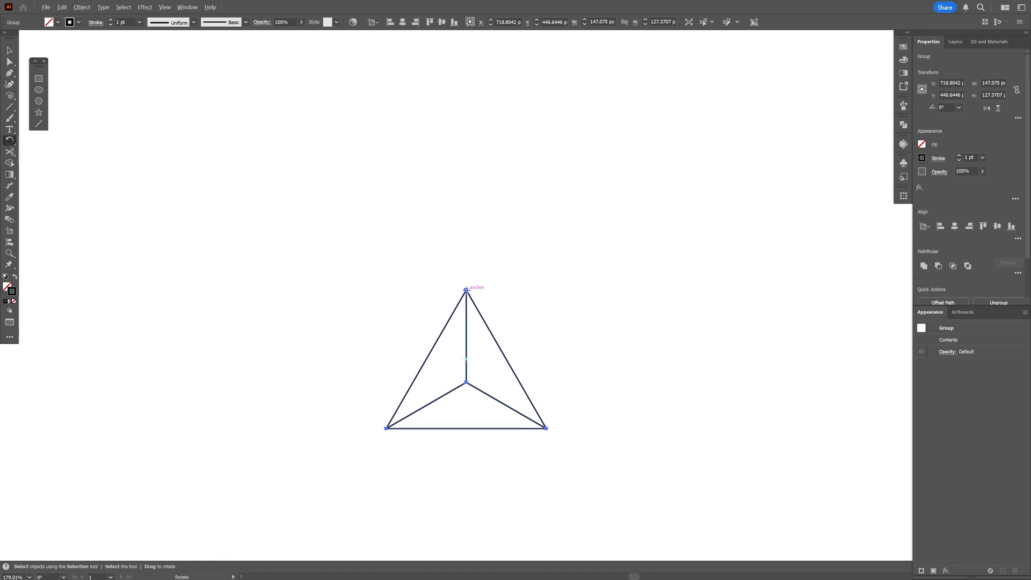
alt+click(466, 290)
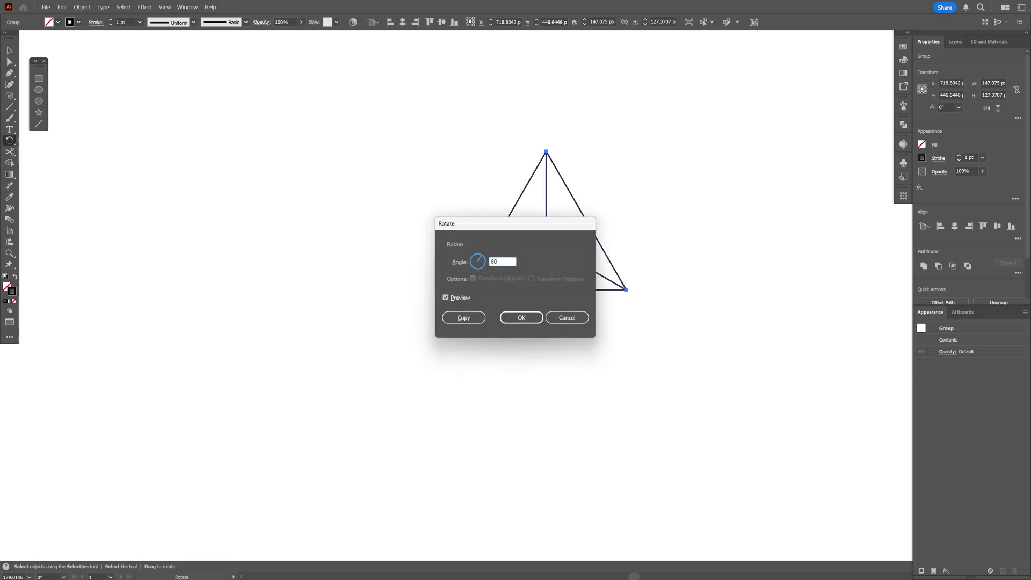
click(463, 319)
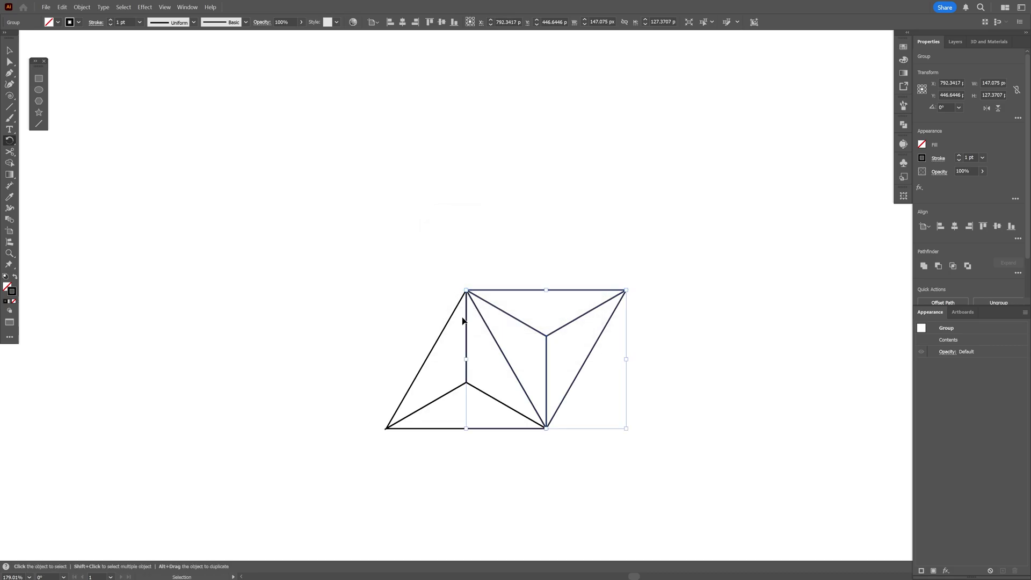
key(ctrl+d)
key(ctrl+d)
key(ctrl+d)
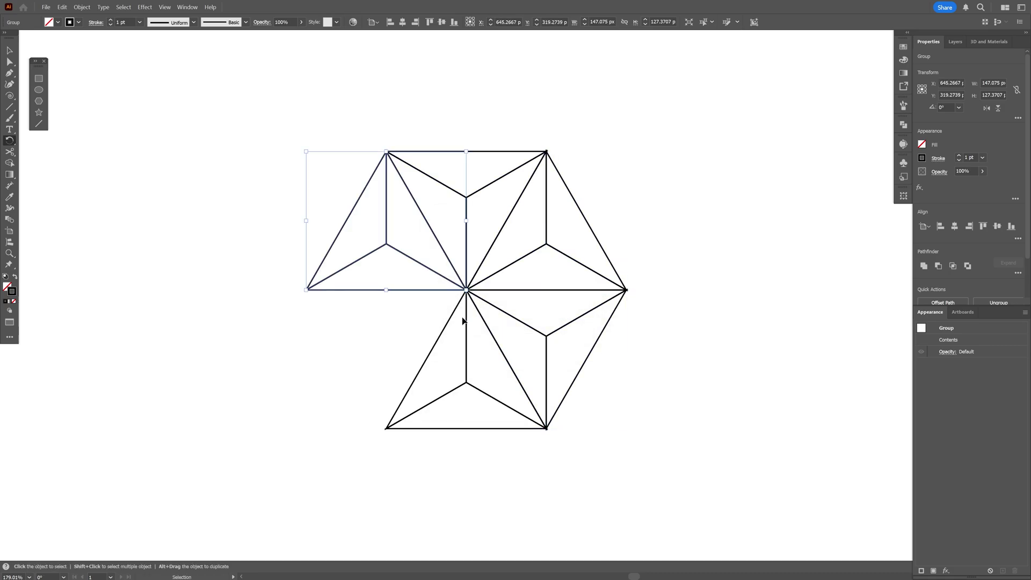
key(v)
key(ctrl+a)
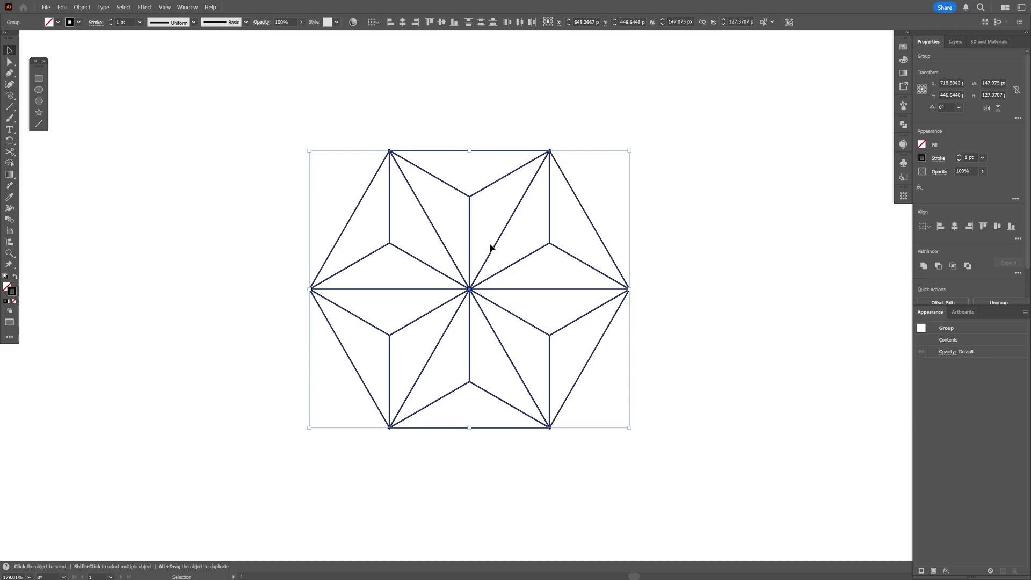
right_click(491, 246)
Step: Group the star pieces and swap to a black fill with no stroke
click(540, 379)
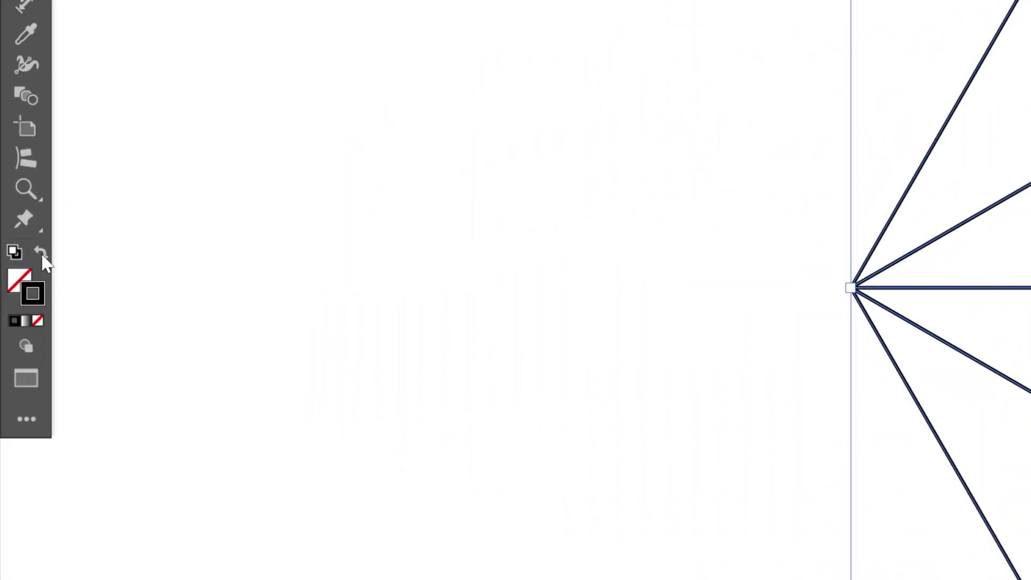
click(42, 255)
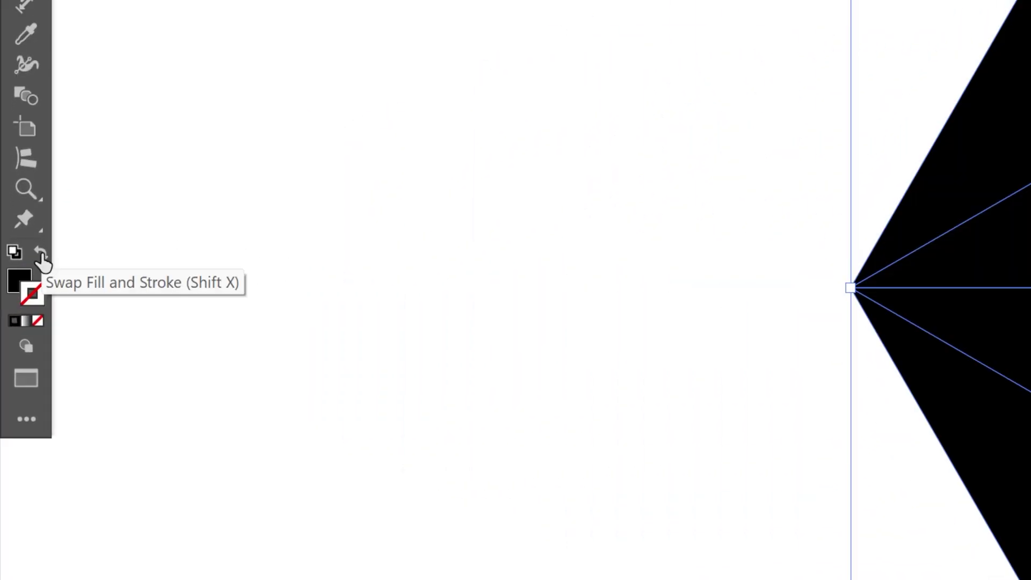
click(20, 283)
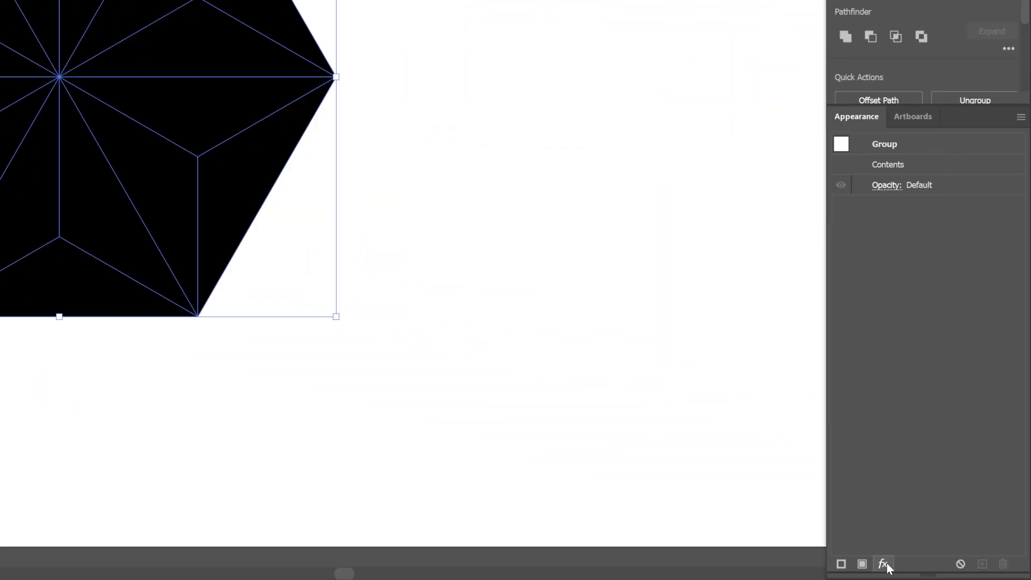
Step: Add an Offset Path effect to the star with a -2 px offset
click(883, 563)
mouse_move(913, 258)
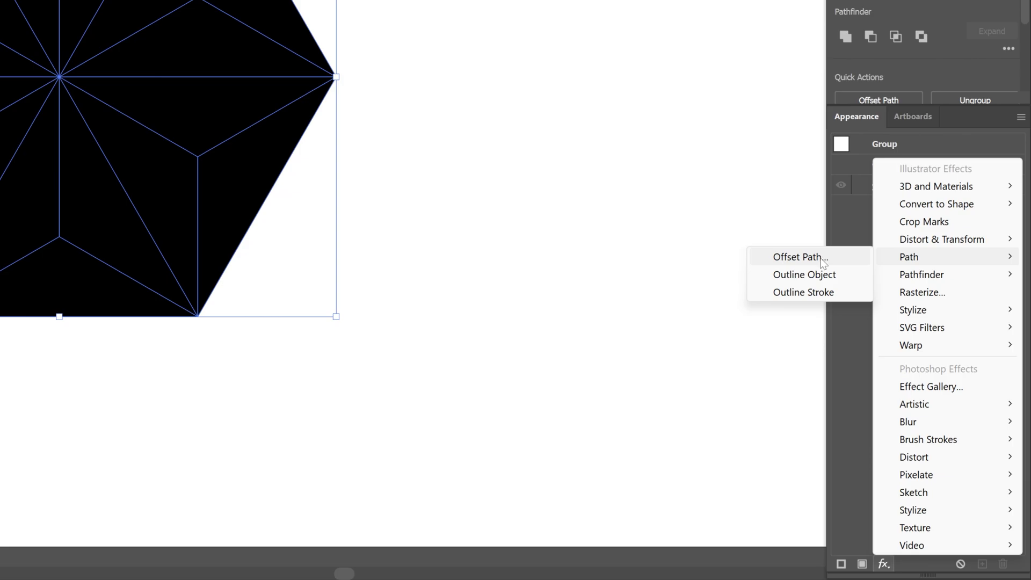
click(800, 257)
click(494, 252)
key(Down)
key(Down)
key(Down)
key(Down)
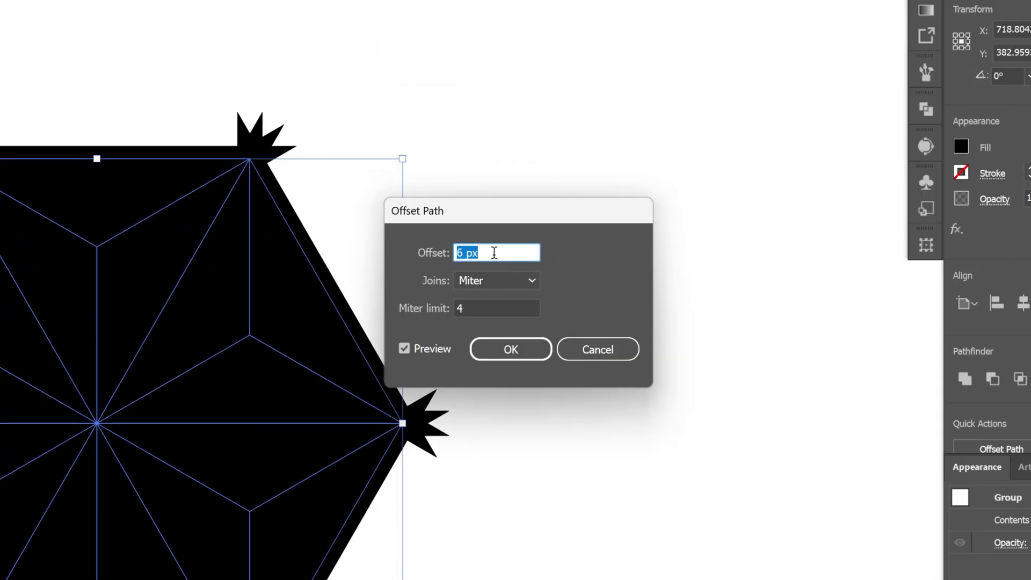
key(Down)
key(Down)
key(Down)
key(Down)
key(Down)
key(Down)
key(Down)
key(Down)
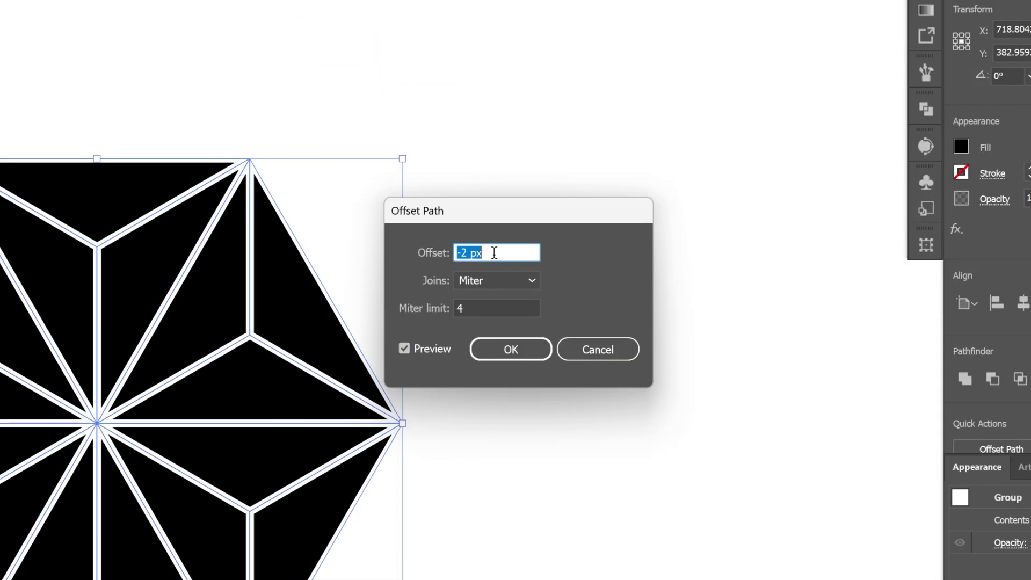
Step: Apply the -2 px offset, copy the star straight upward, and set the copy's offset to -5 px
click(510, 349)
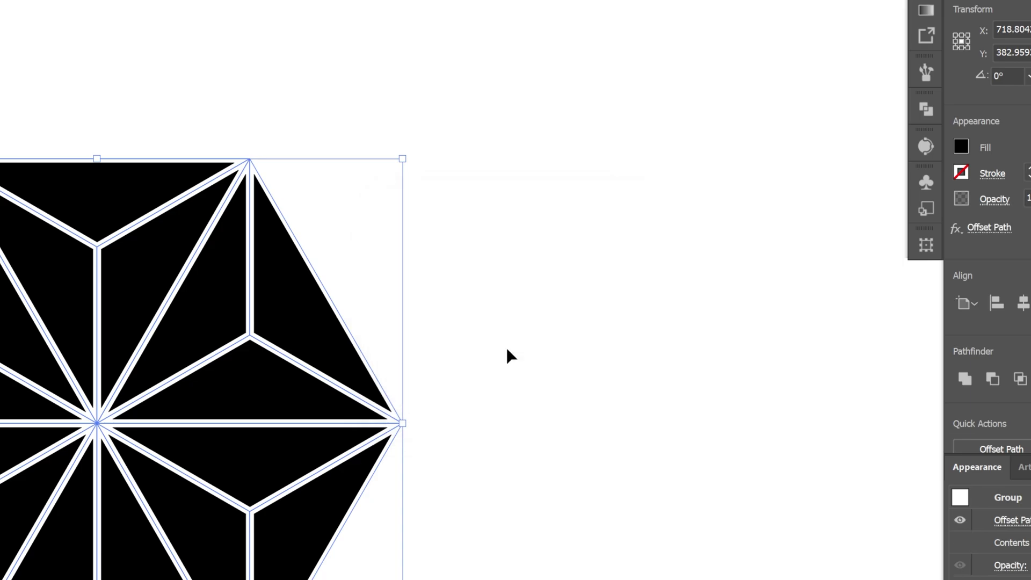
drag(487, 457, 484, 100)
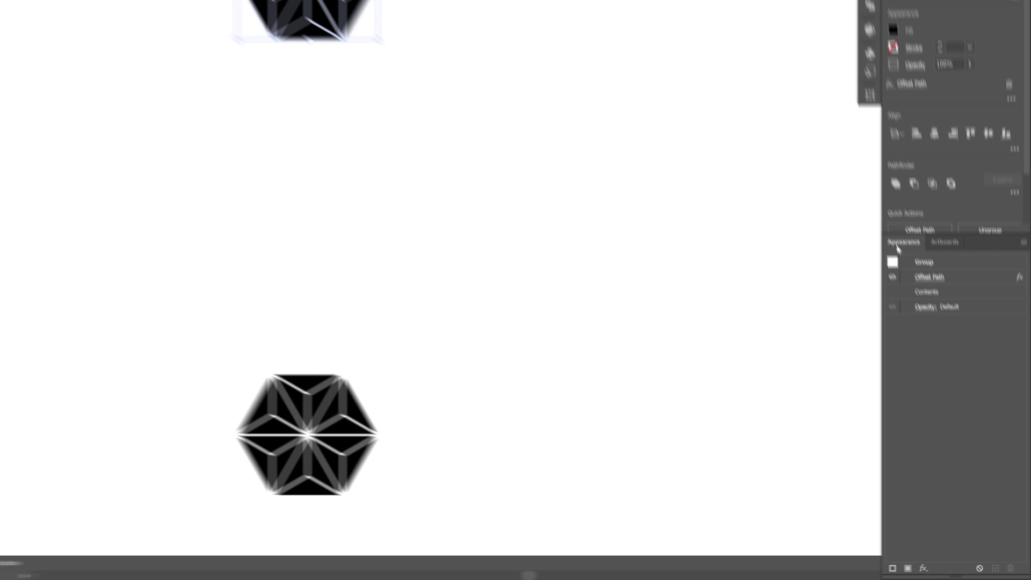
click(951, 340)
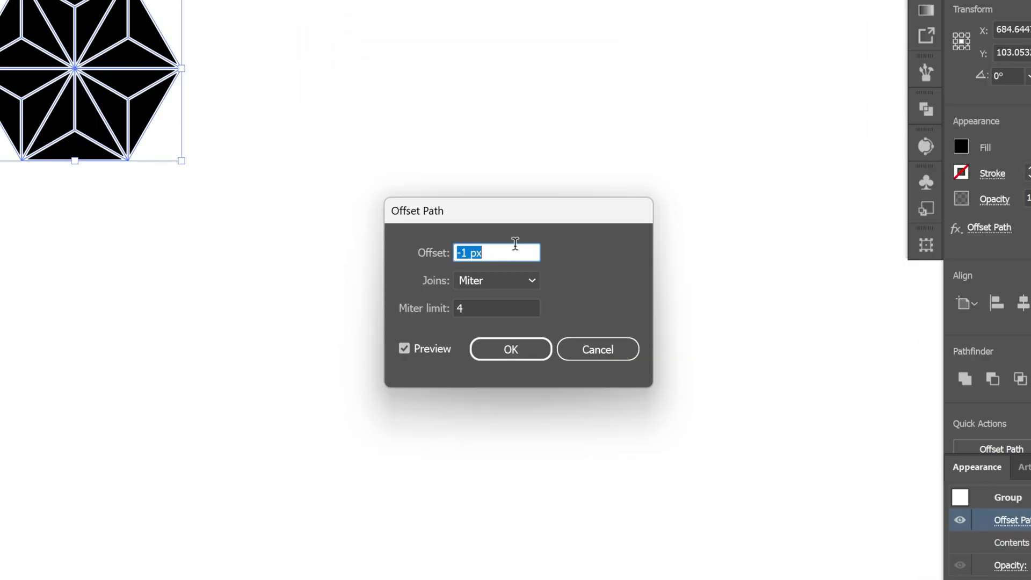
text(-4)
key(Down)
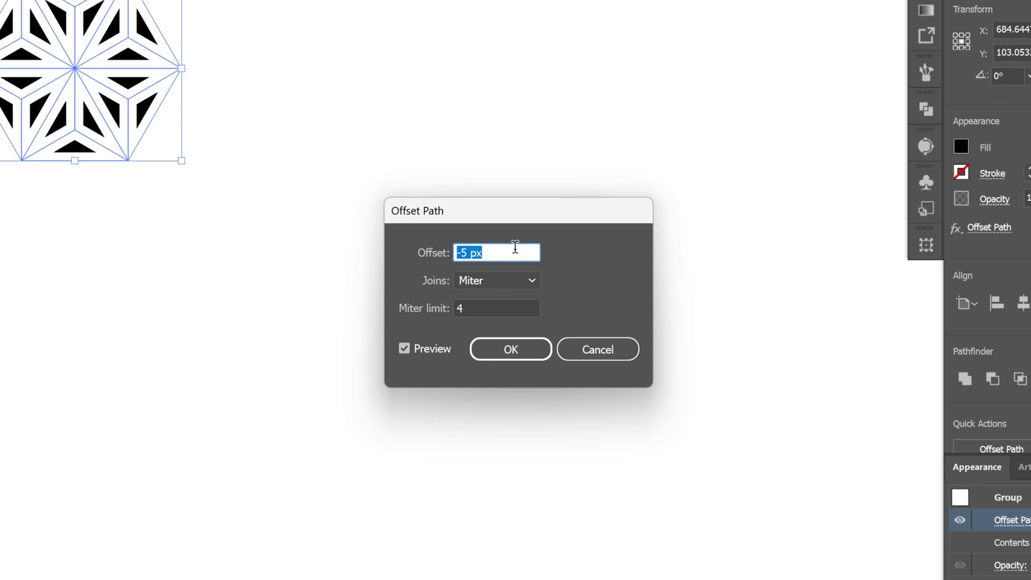
click(525, 351)
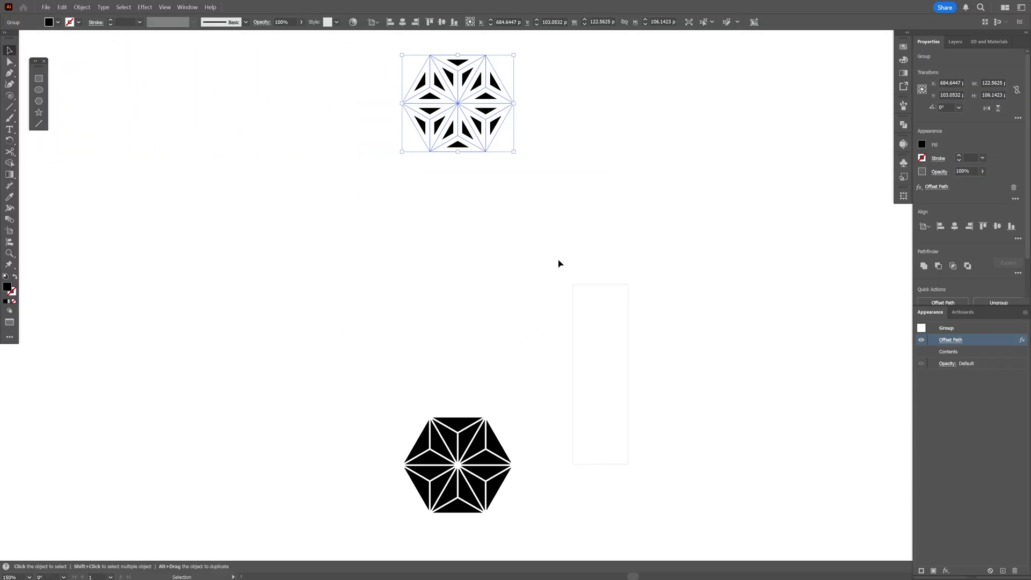
Step: Blend the two stars together with Object > Blend > Make
click(81, 7)
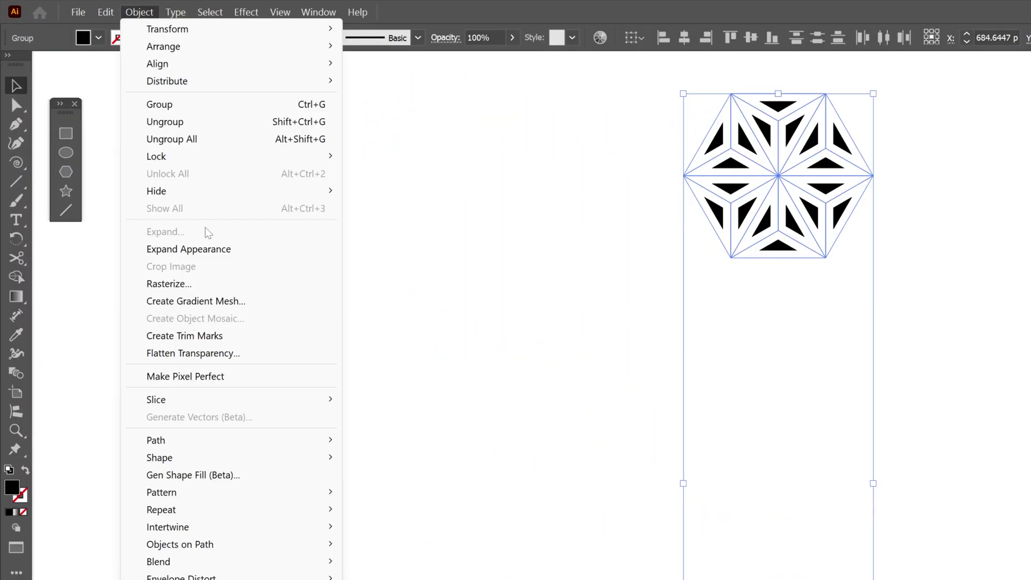
mouse_move(215, 359)
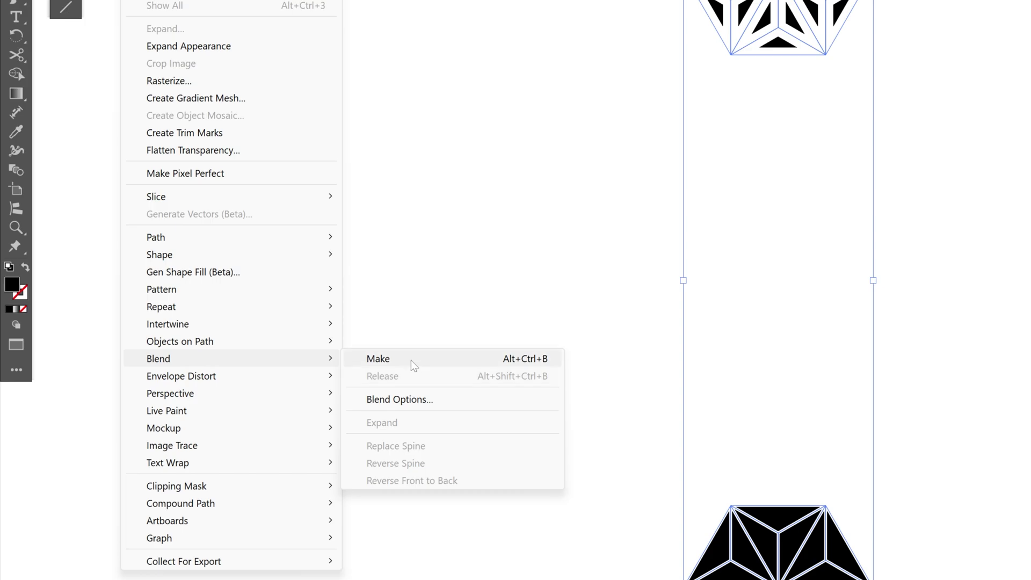
click(411, 360)
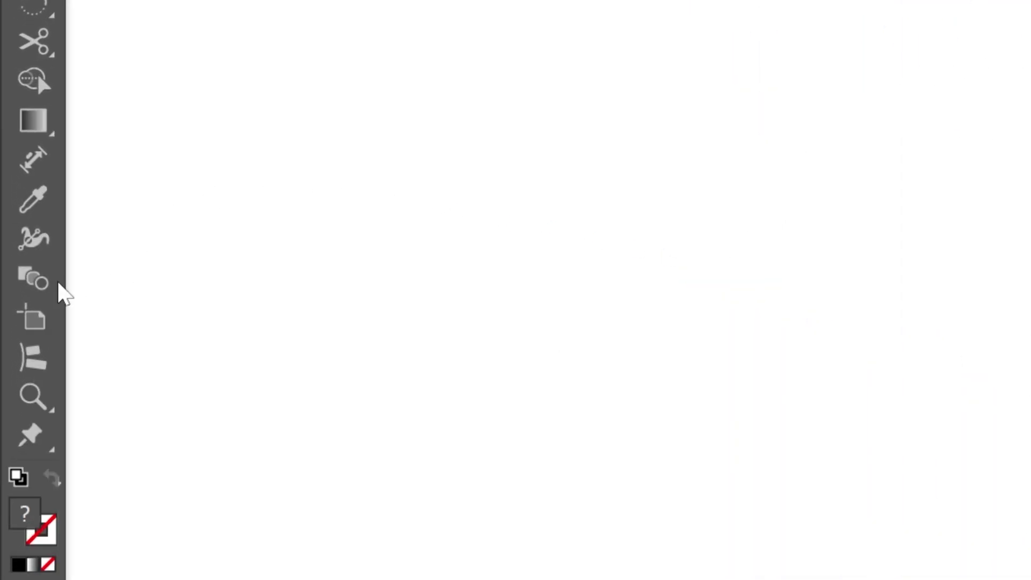
Step: Set the blend spacing to 3 specified steps and move the column slightly down
click(23, 173)
double_click(46, 285)
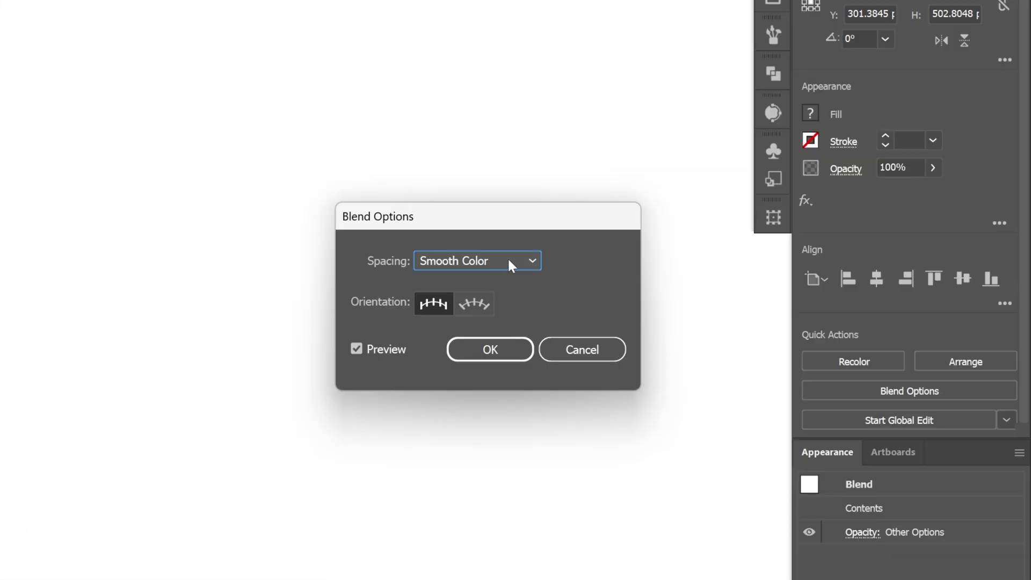
click(510, 263)
click(499, 300)
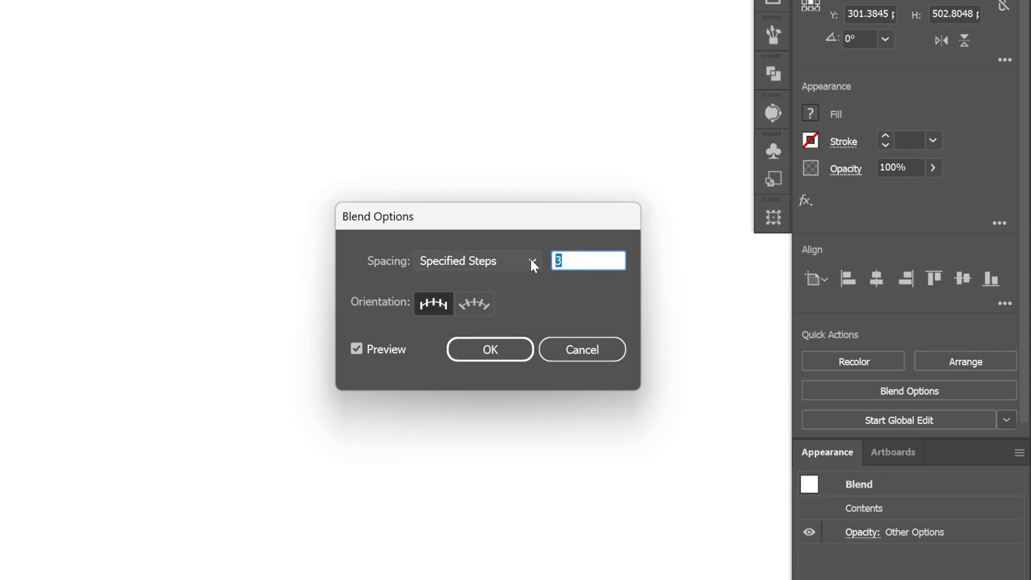
click(489, 350)
drag(494, 357, 494, 387)
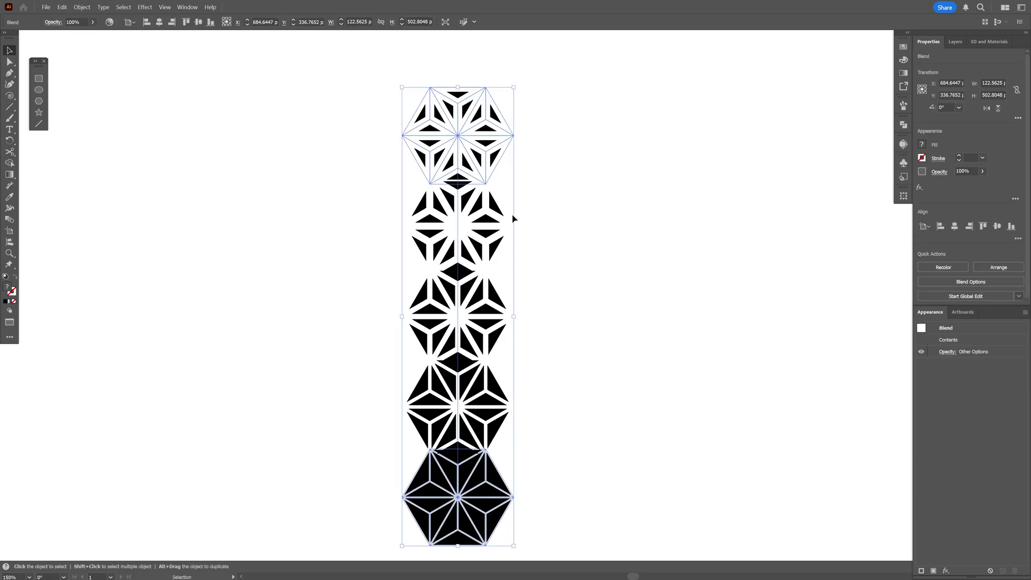
Step: Inside the blend, shift the top star upward to space out the column
double_click(495, 156)
drag(492, 163, 497, 138)
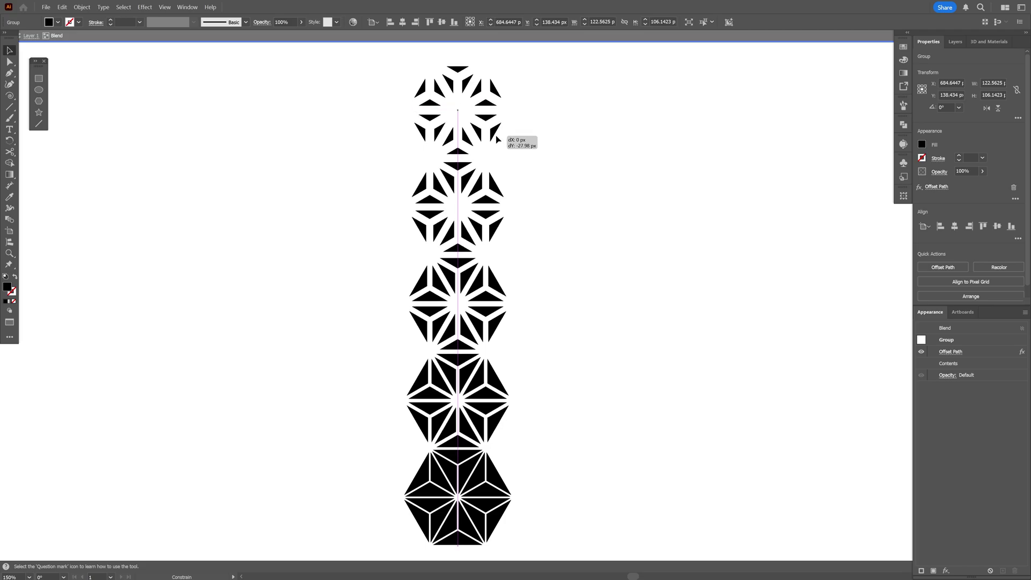
double_click(575, 166)
Step: Select the blend and expand it into ordinary grouped star shapes
click(419, 227)
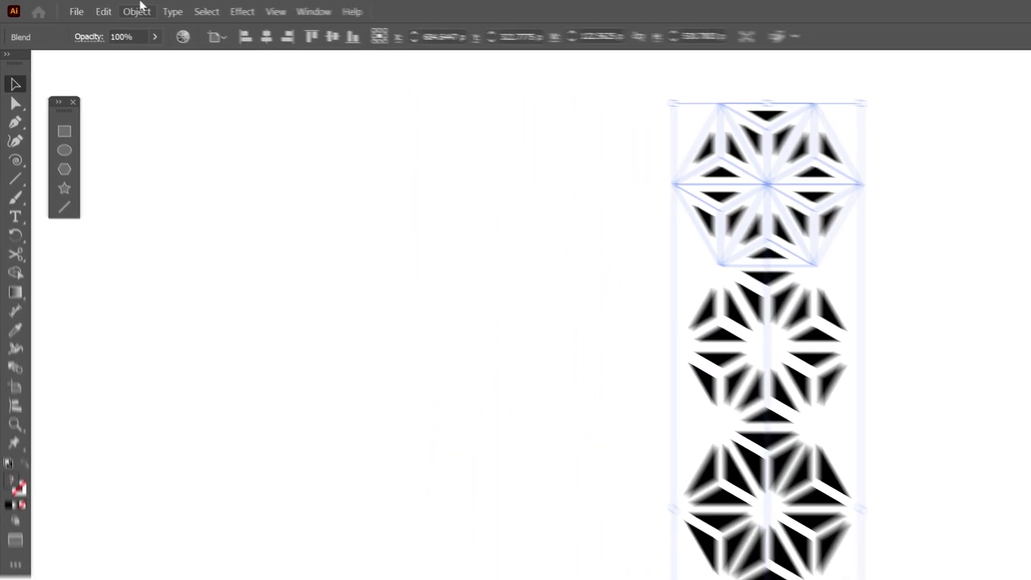
click(82, 7)
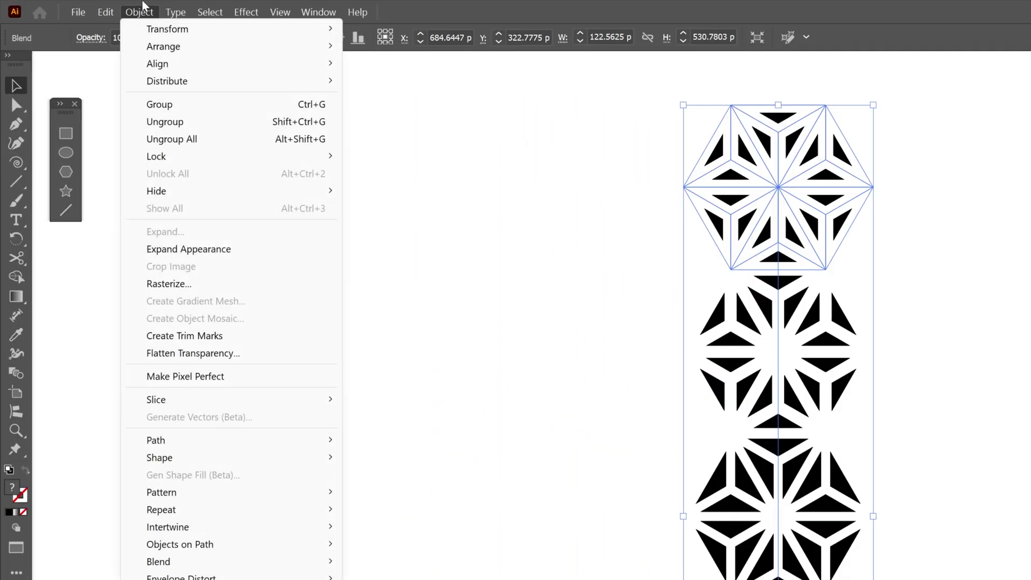
click(243, 248)
Step: Draw a full-height black rectangle over the star column's right edge and a matching one over its left
click(63, 135)
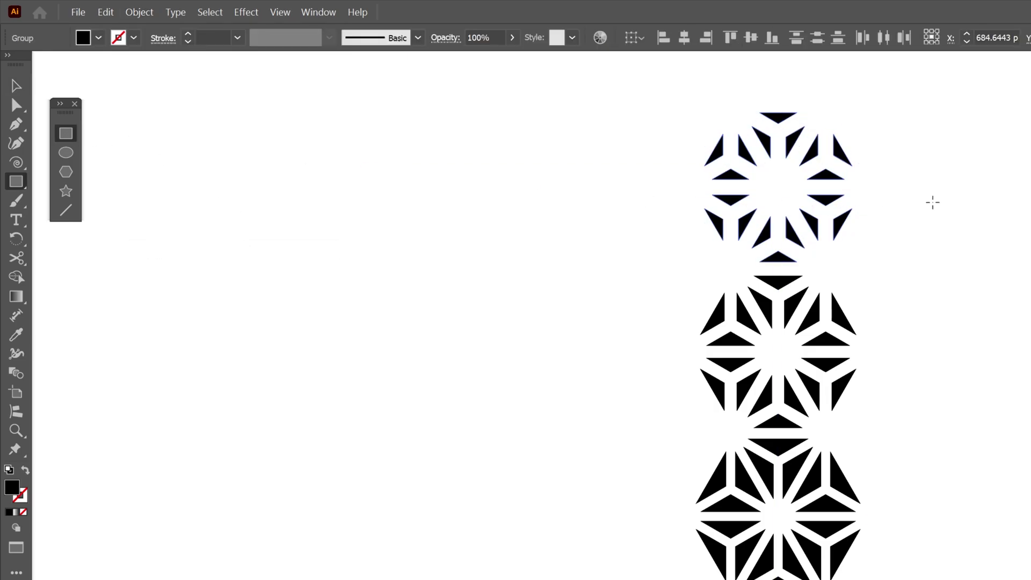
scroll(833, 156, up, 5)
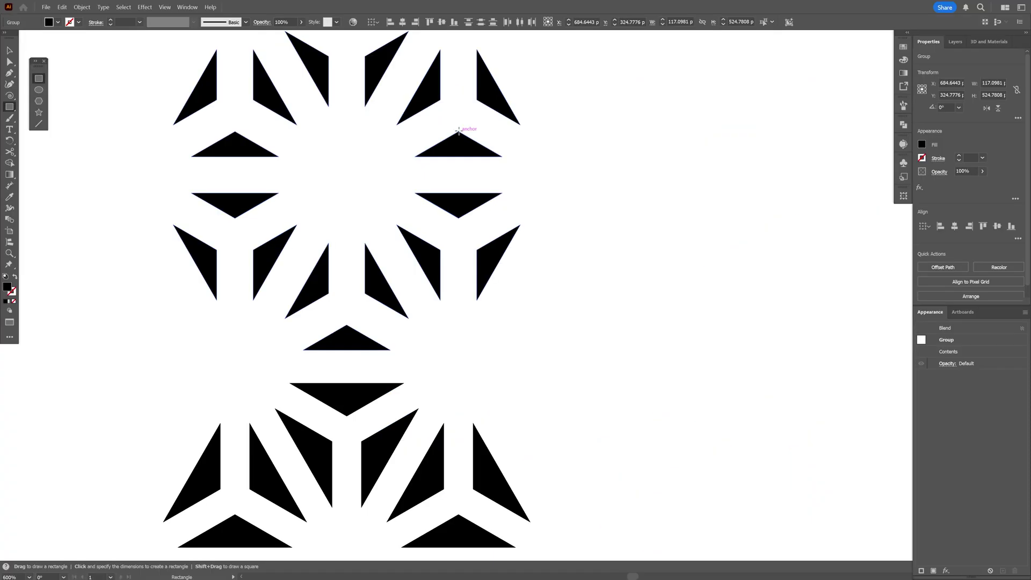
drag(458, 131, 677, 433)
key(v)
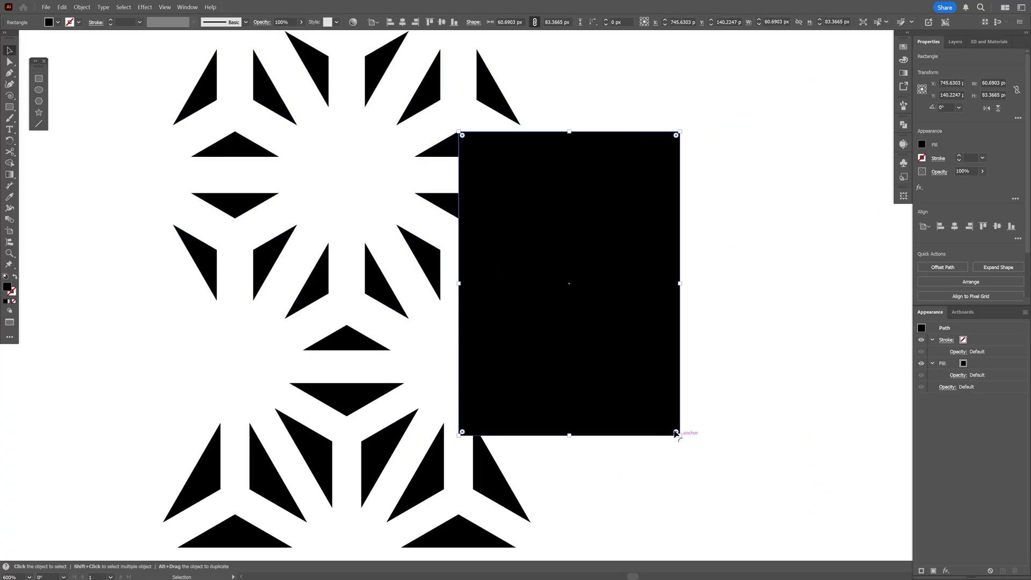
key(ctrl+1)
drag(521, 152, 526, 424)
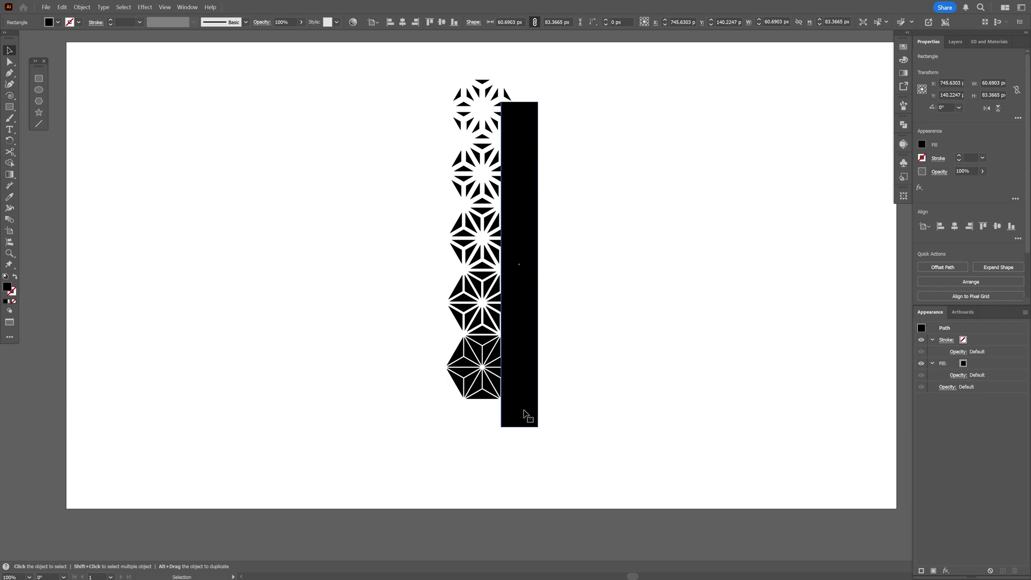
key(m)
key(ctrl+equal)
key(ctrl+equal)
key(ctrl+equal)
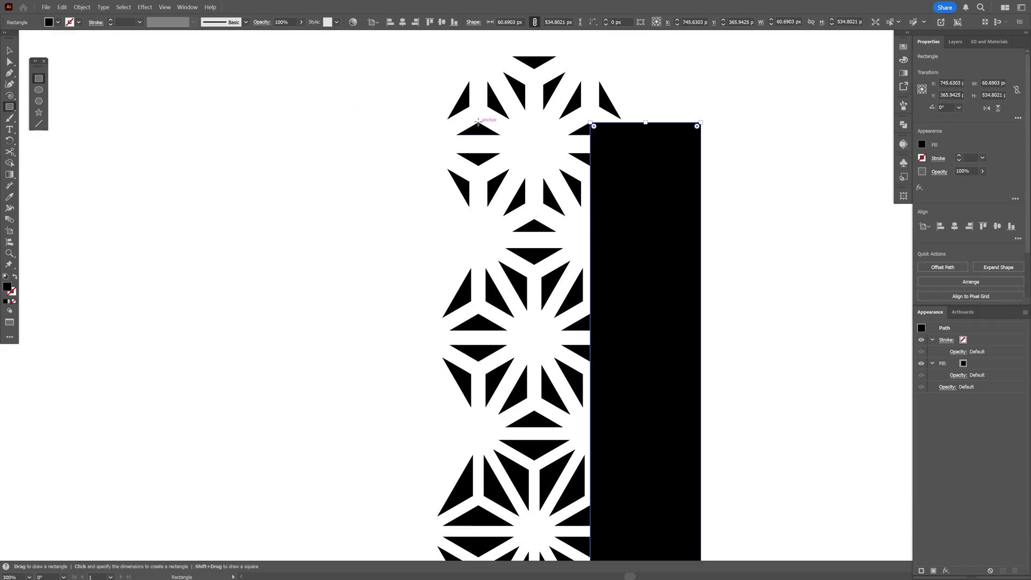
drag(478, 122, 301, 349)
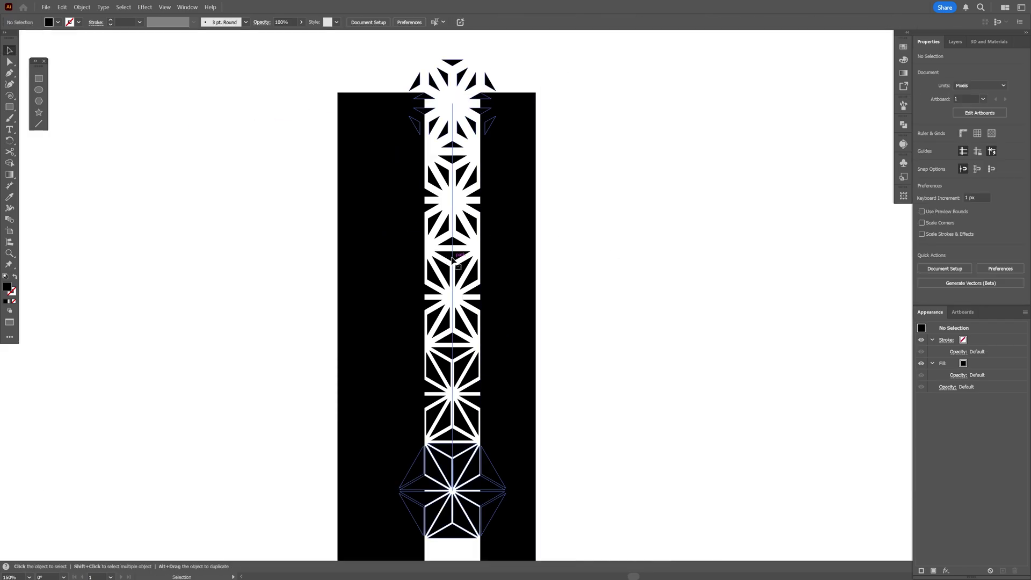
Step: Expand the star-column blend into plain shapes with Object and Fill checked
click(452, 260)
click(81, 7)
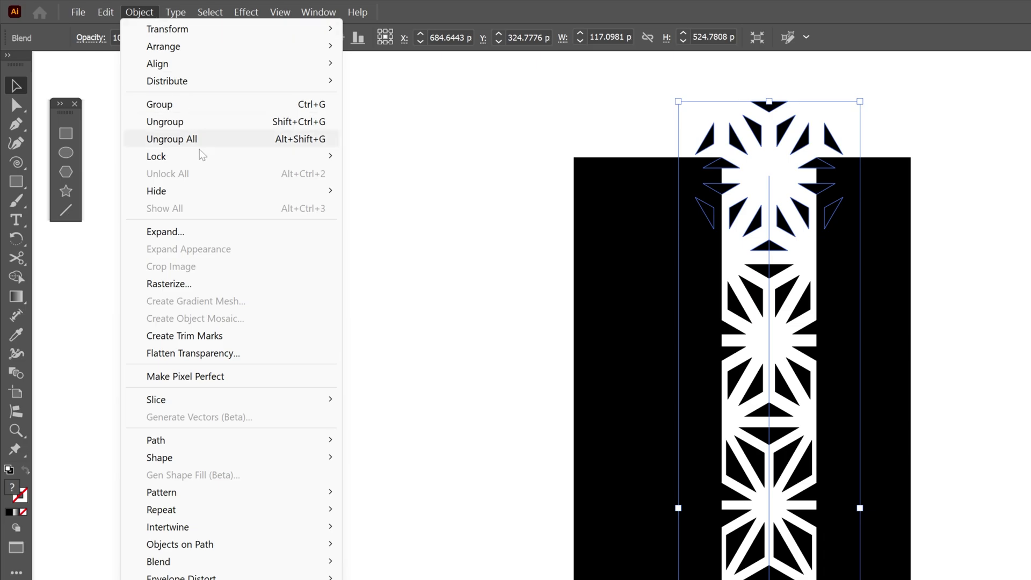
click(211, 232)
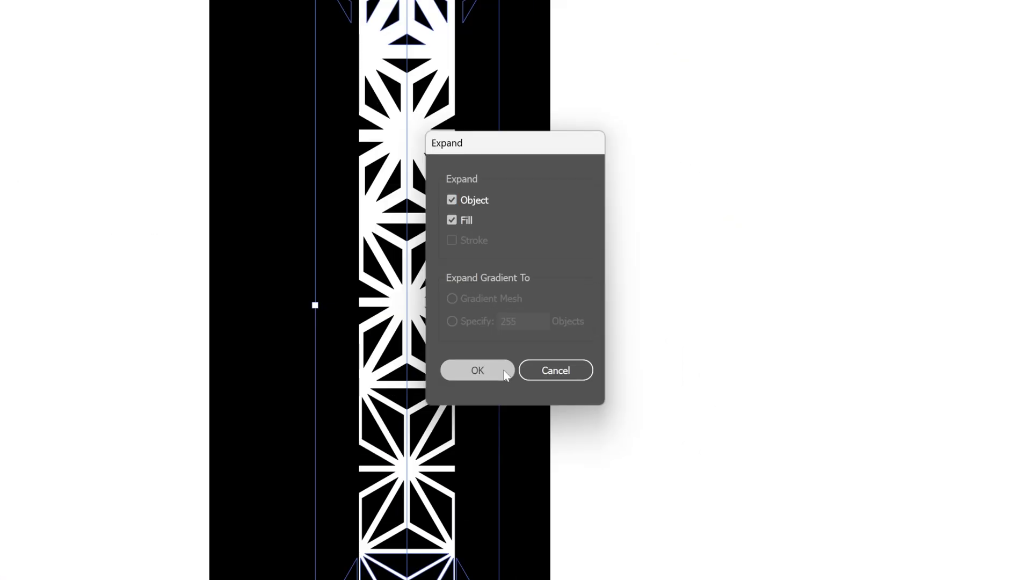
click(478, 371)
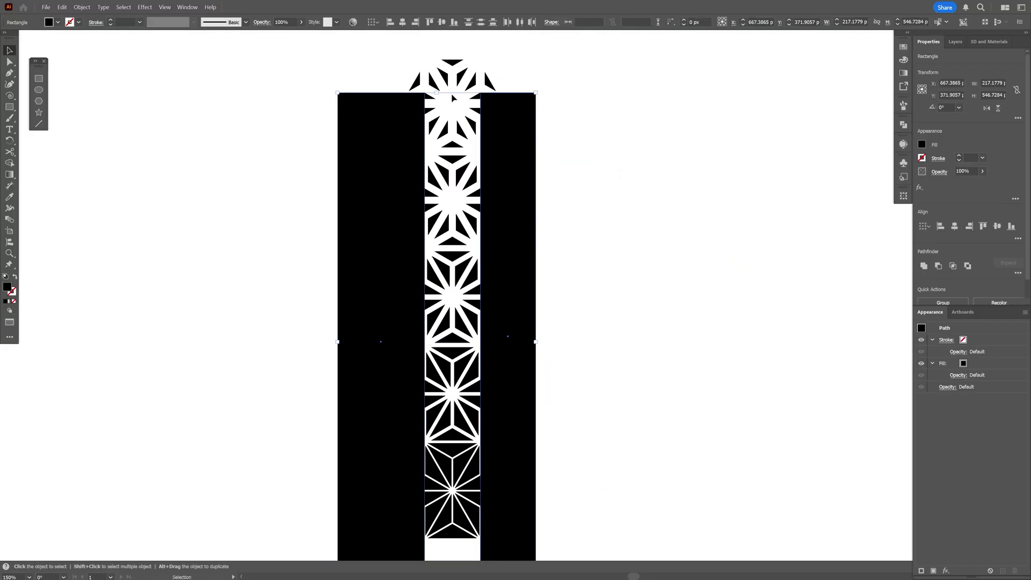
Step: Extend the rectangles above the pattern and Shape Builder-delete both black side regions, leaving a 61.29 px strip
drag(436, 92, 439, 52)
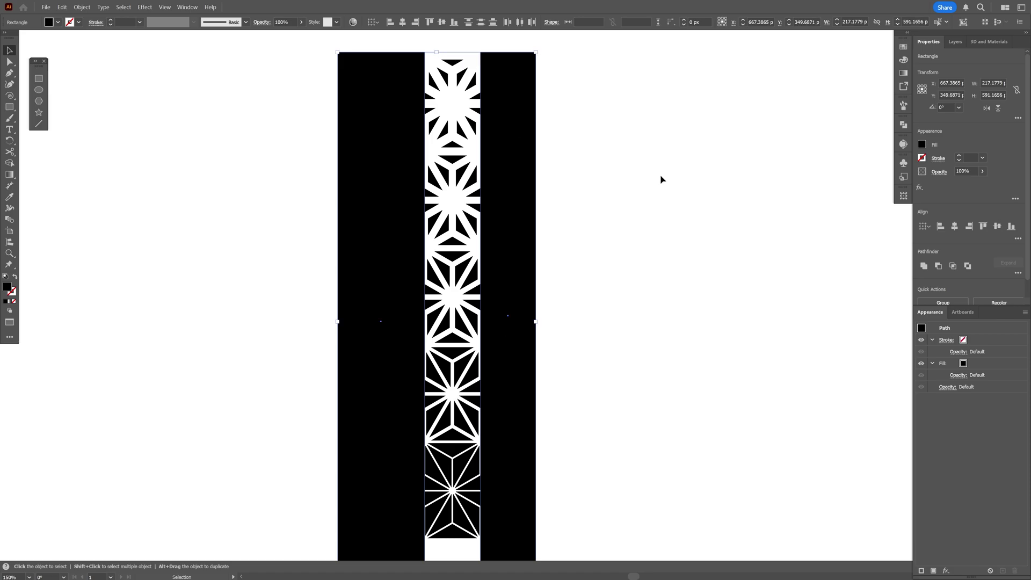
key(ctrl+a)
key(shift+m)
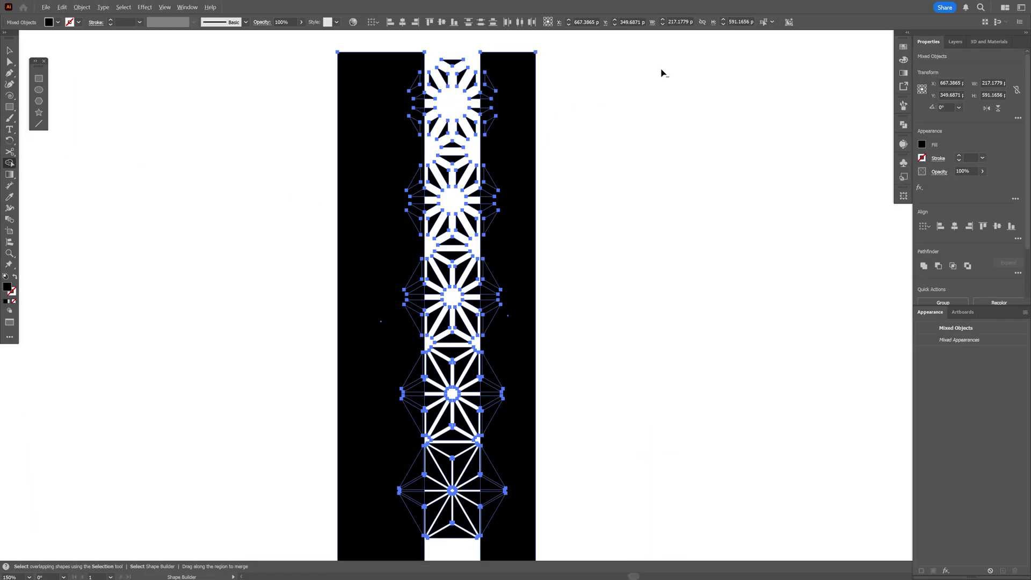
drag(661, 70, 488, 516)
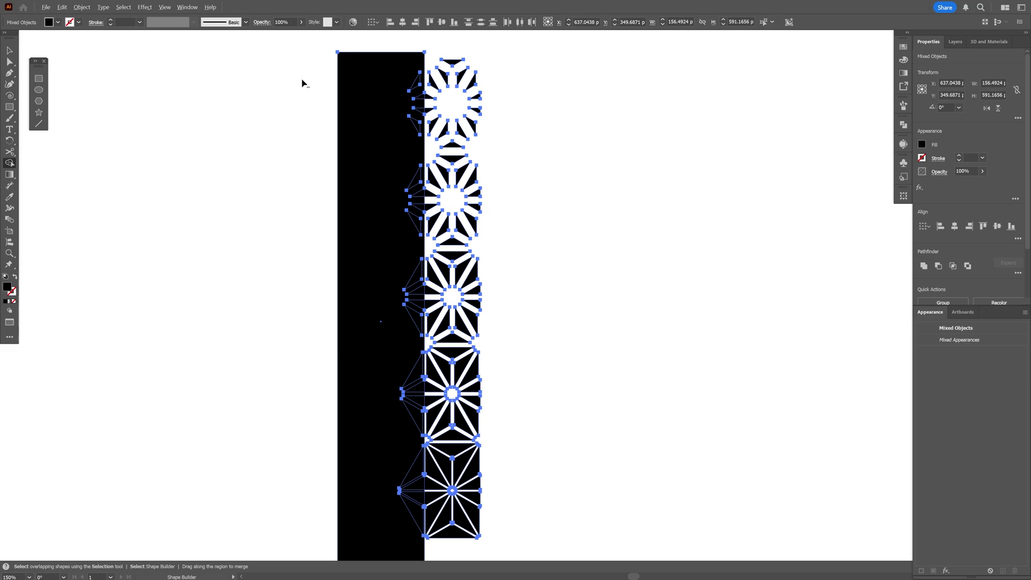
drag(302, 83, 351, 300)
key(v)
click(420, 323)
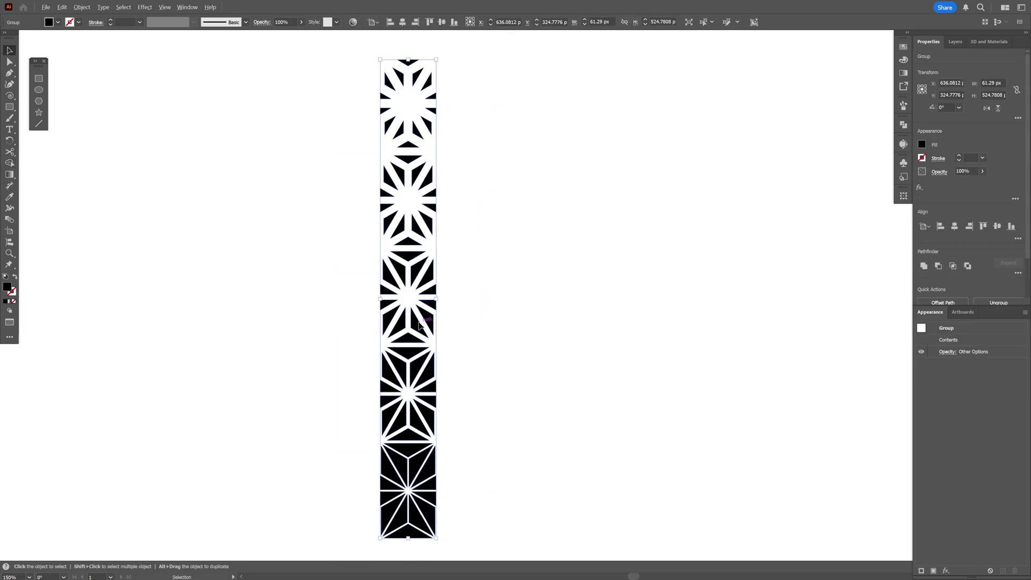
Step: Tile copies of the strip rightward to check the repeat, then drag it into the Brushes panel
drag(420, 324, 475, 339)
key(ctrl+d)
key(ctrl+d)
key(ctrl+d)
key(ctrl+d)
key(ctrl+d)
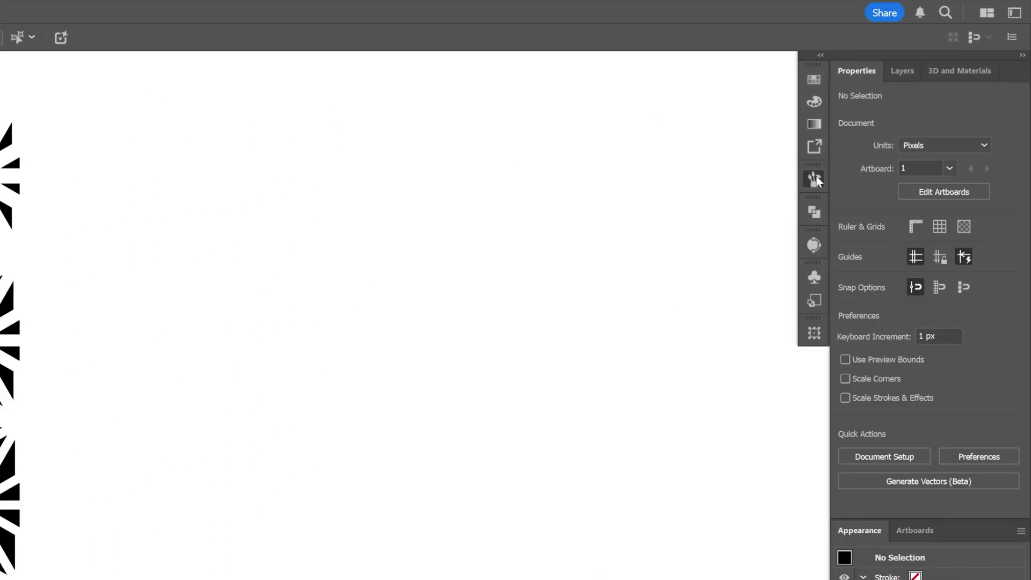
click(814, 179)
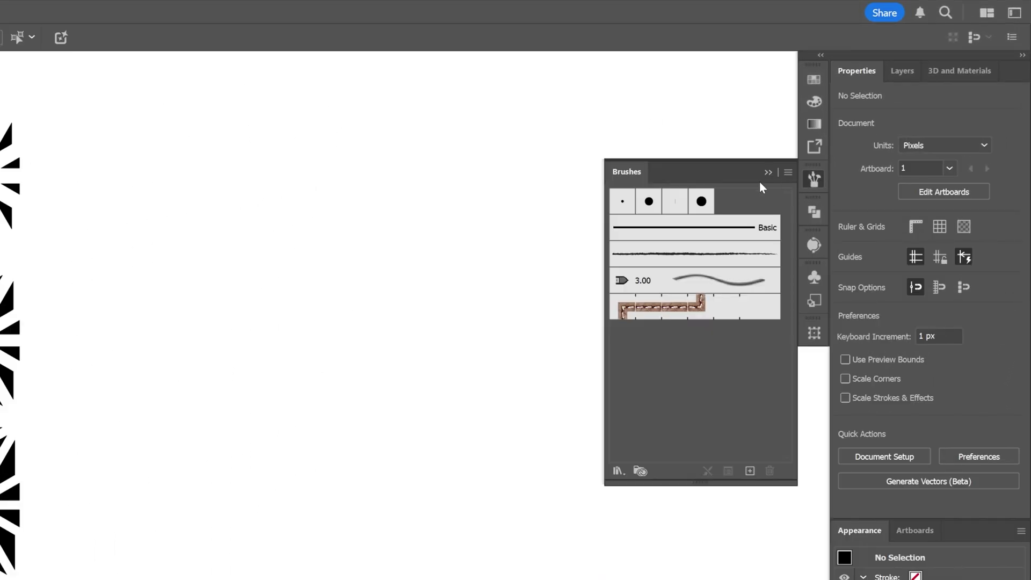
drag(8, 353, 671, 364)
Step: Save it as a Pattern Brush named Pattern Brush 1 and delete the strip artwork
click(141, 562)
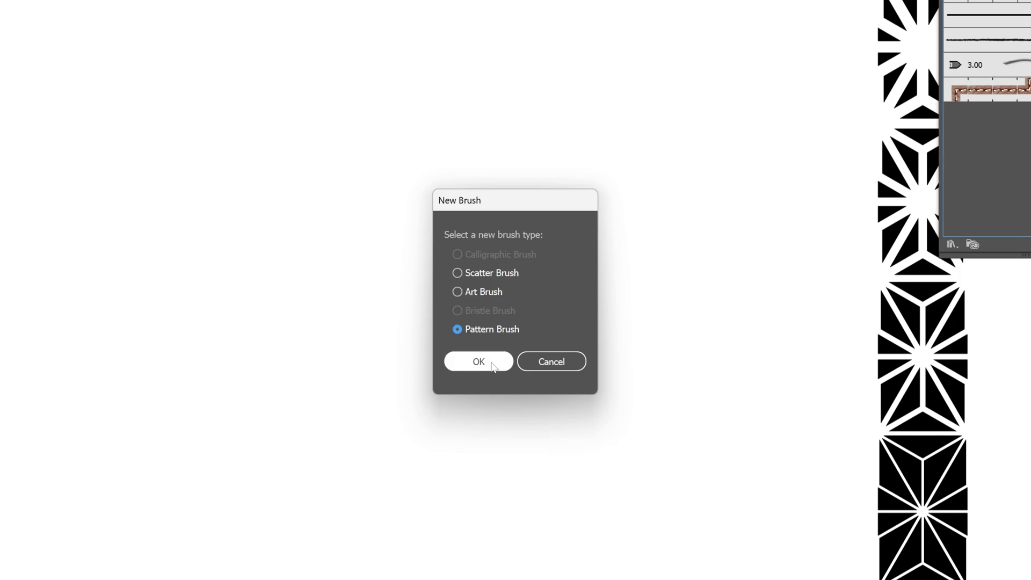
click(478, 362)
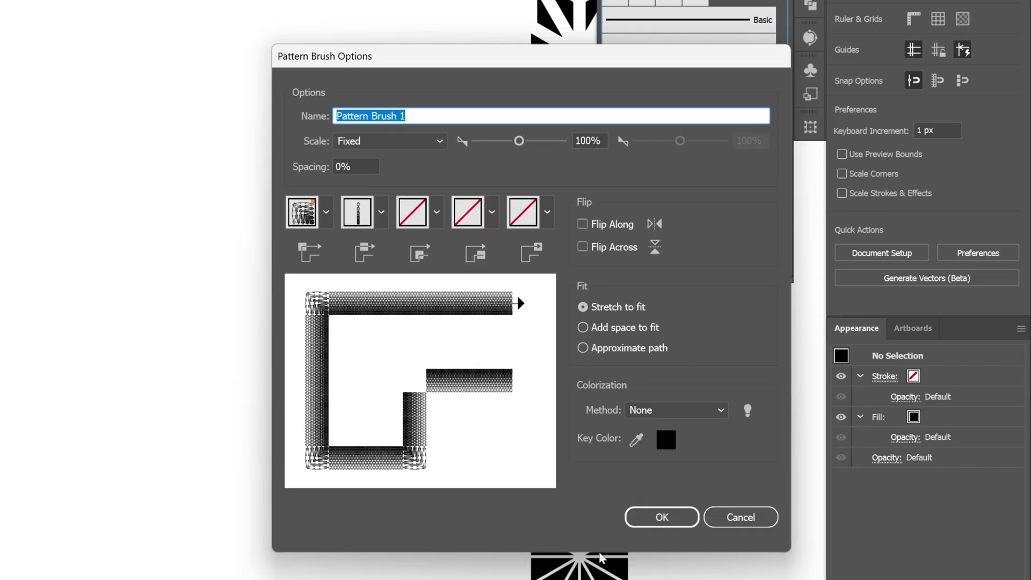
click(658, 518)
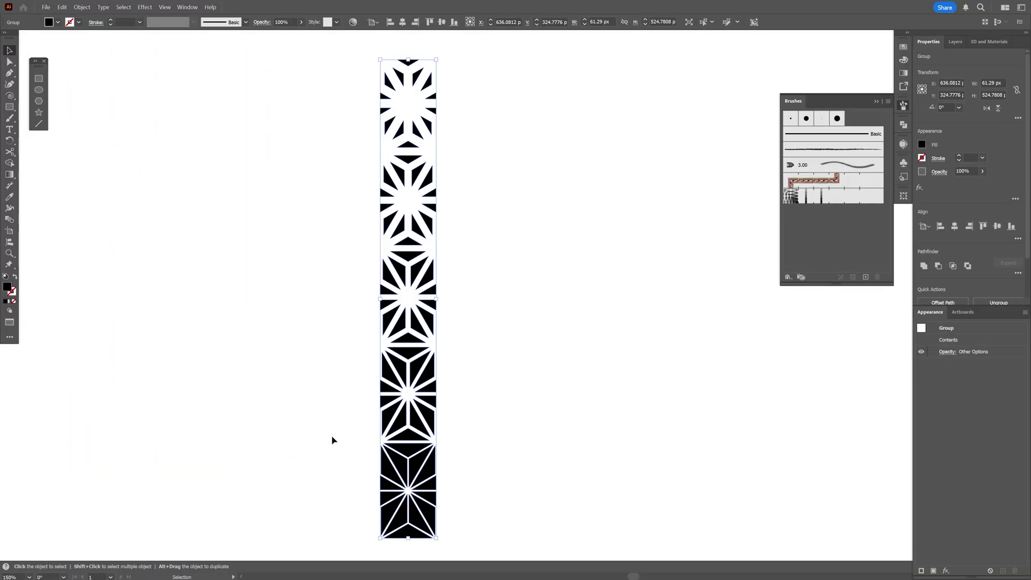
key(Delete)
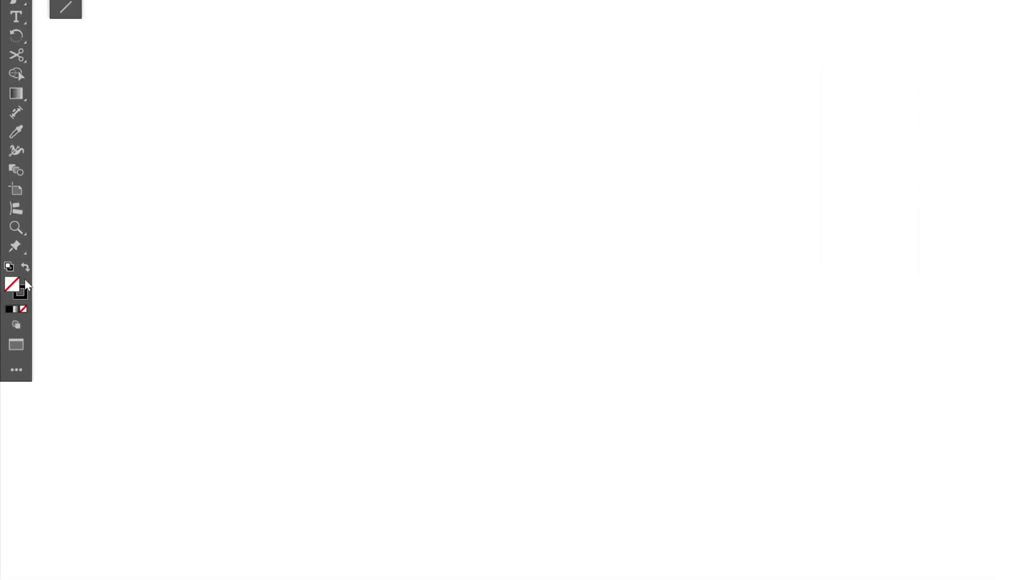
Step: Draw a stroke-only spiral near the artboard centre and rotate it 180°
click(24, 297)
drag(16, 162, 135, 170)
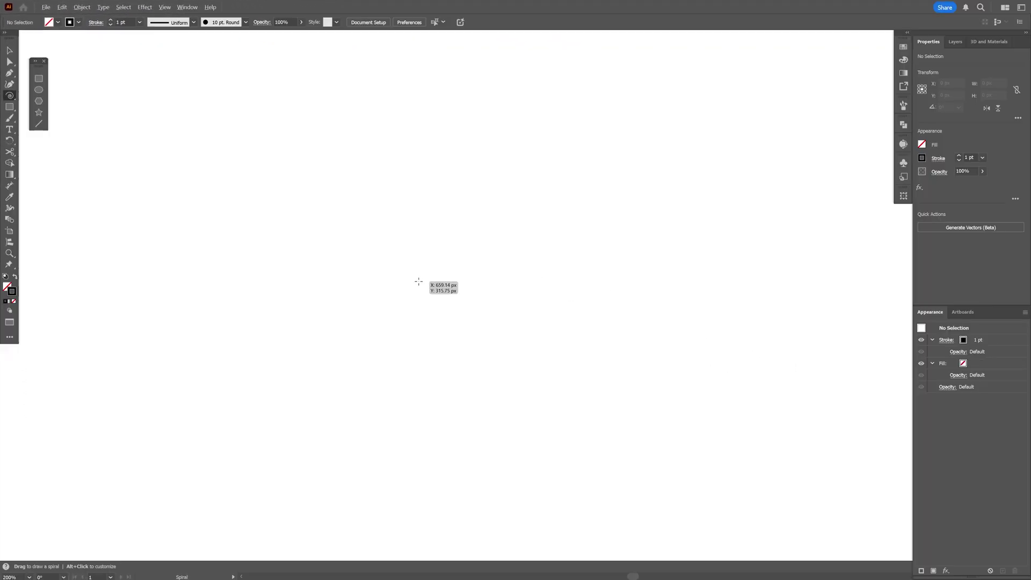
drag(434, 301, 661, 278)
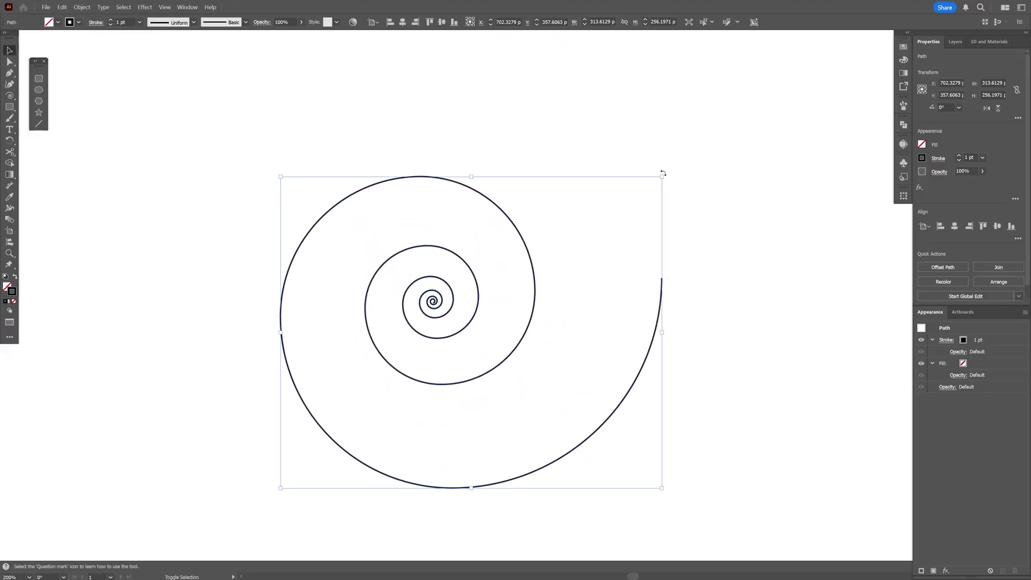
drag(663, 173, 272, 497)
Step: Delete the spiral's innermost turns, then reselect the spiral with the Brushes panel showing
scroll(486, 309, up, 8)
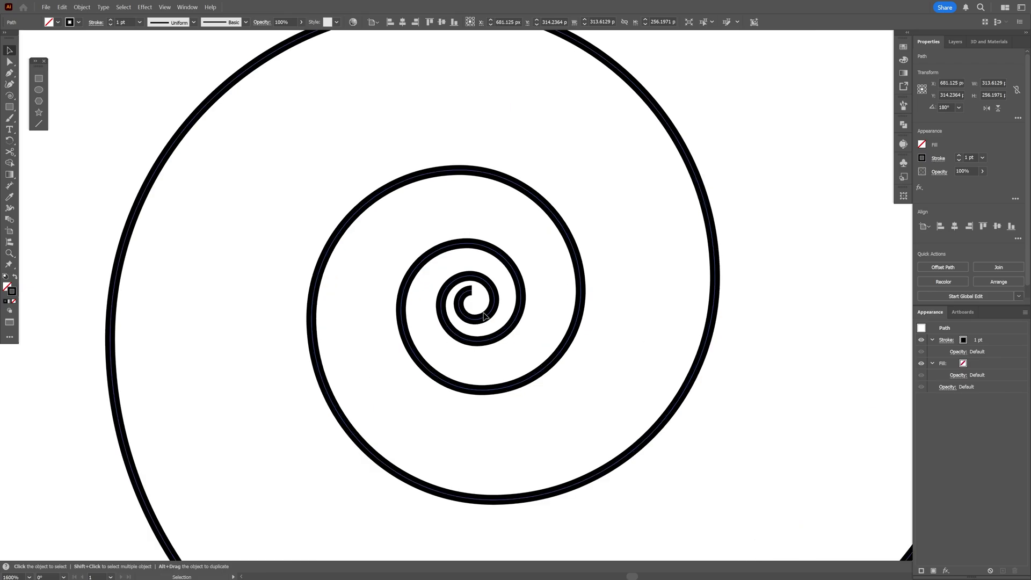
key(a)
drag(382, 232, 538, 420)
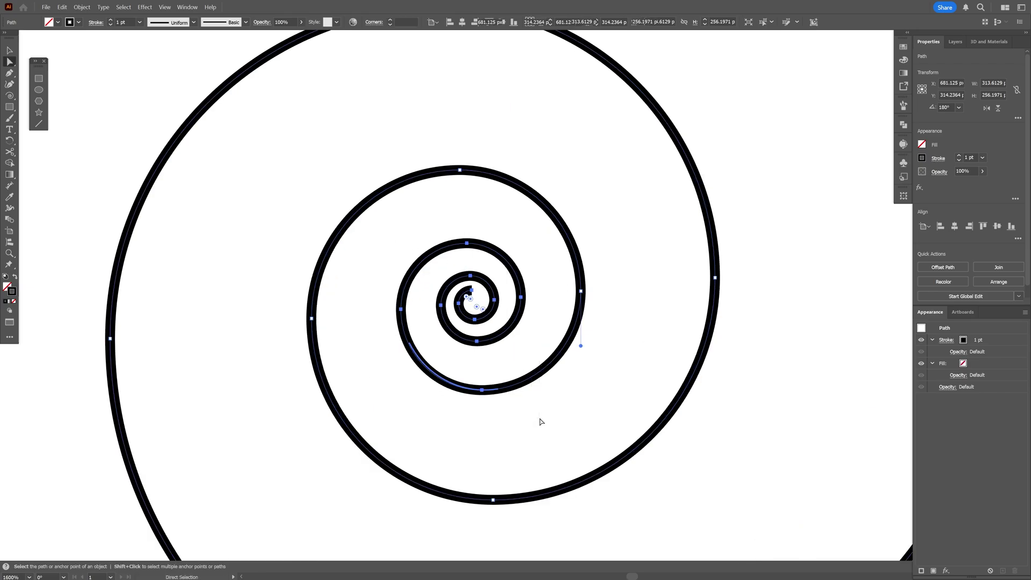
key(v)
click(539, 421)
scroll(485, 344, down, 8)
scroll(486, 347, up, 2)
click(572, 279)
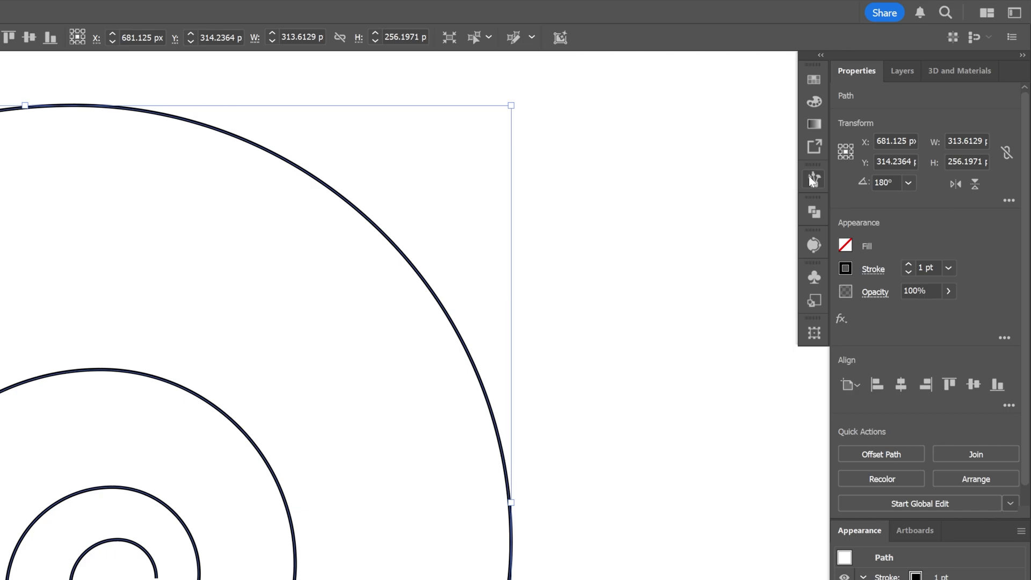
click(814, 179)
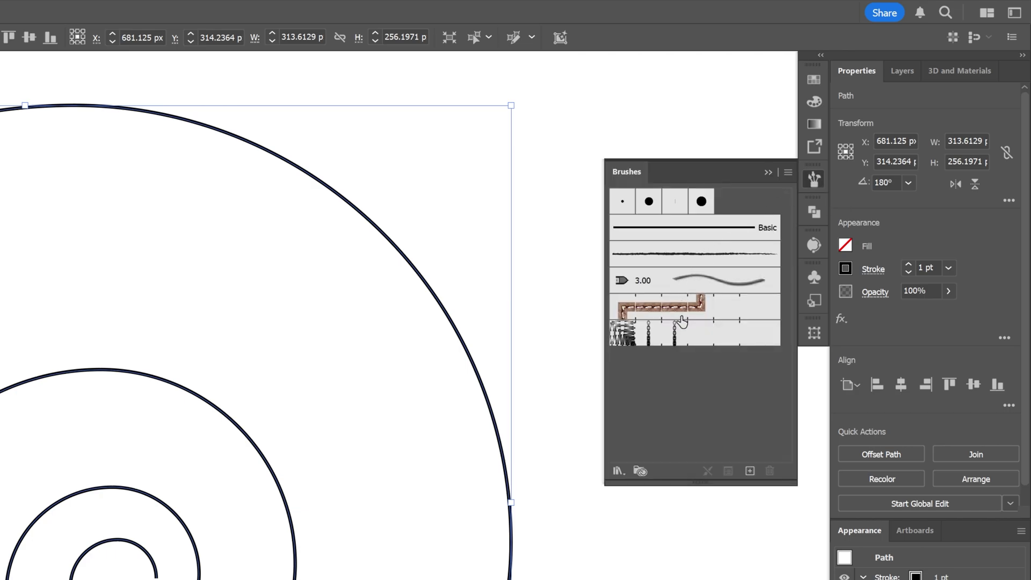
Step: Stroke the spiral with Pattern Brush 1 at 0.25 pt and apply Width Profile 4
click(687, 339)
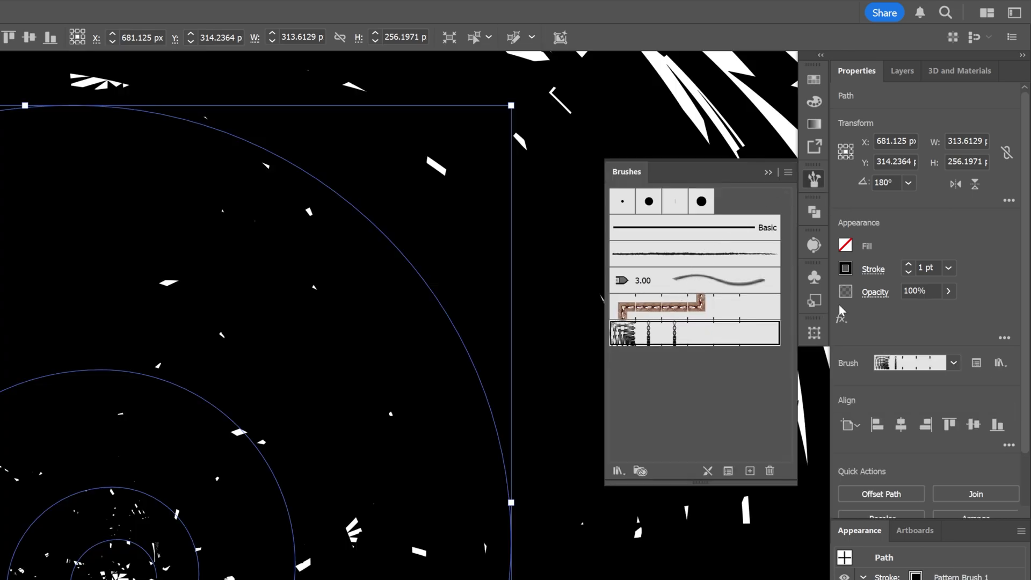
double_click(931, 267)
text(.25)
key(Return)
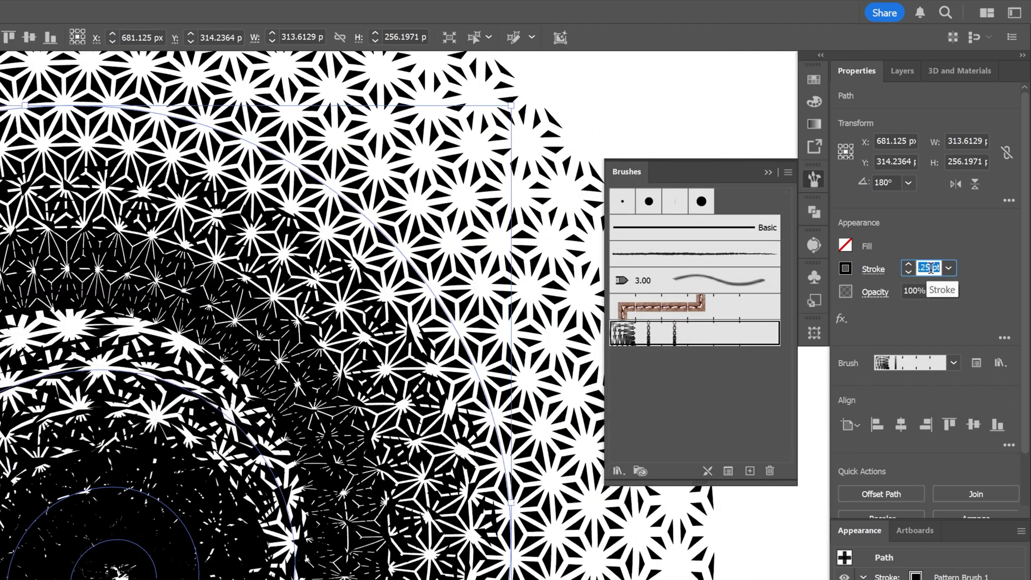
click(874, 270)
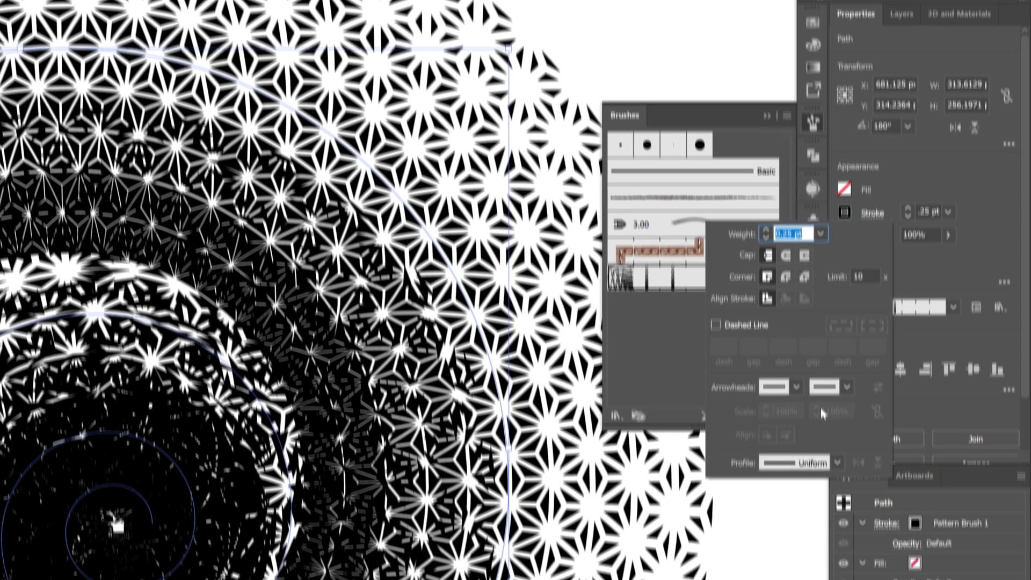
click(835, 517)
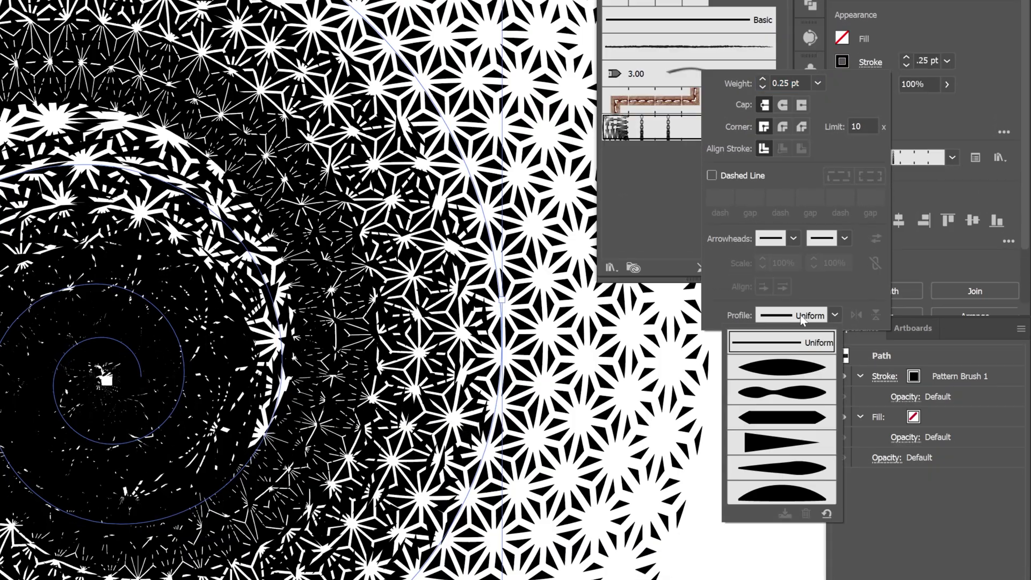
click(766, 449)
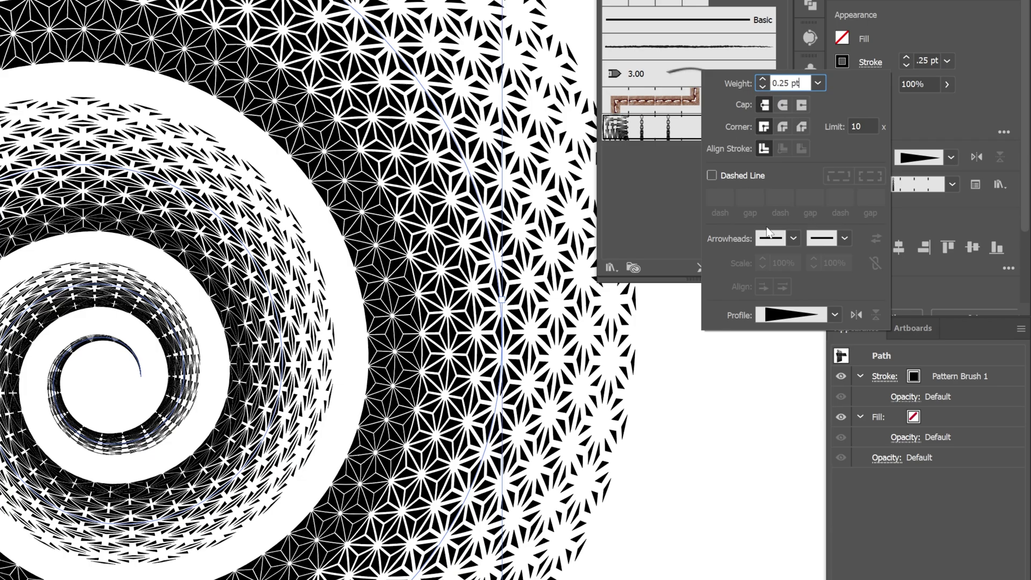
Step: Drag width points outward with the Width Tool at the spiral's outer and inner ends
key(Up)
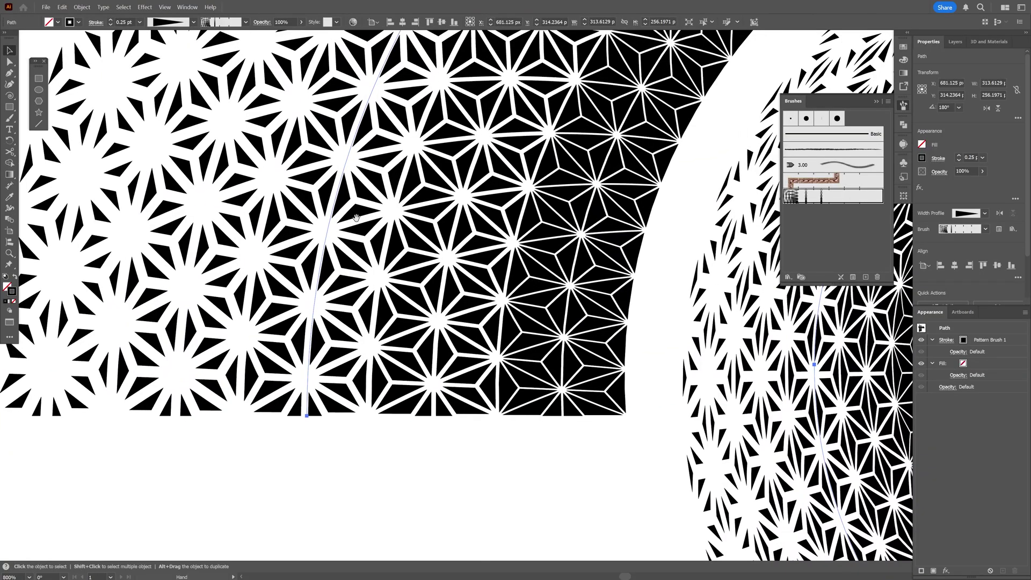
key(shift+w)
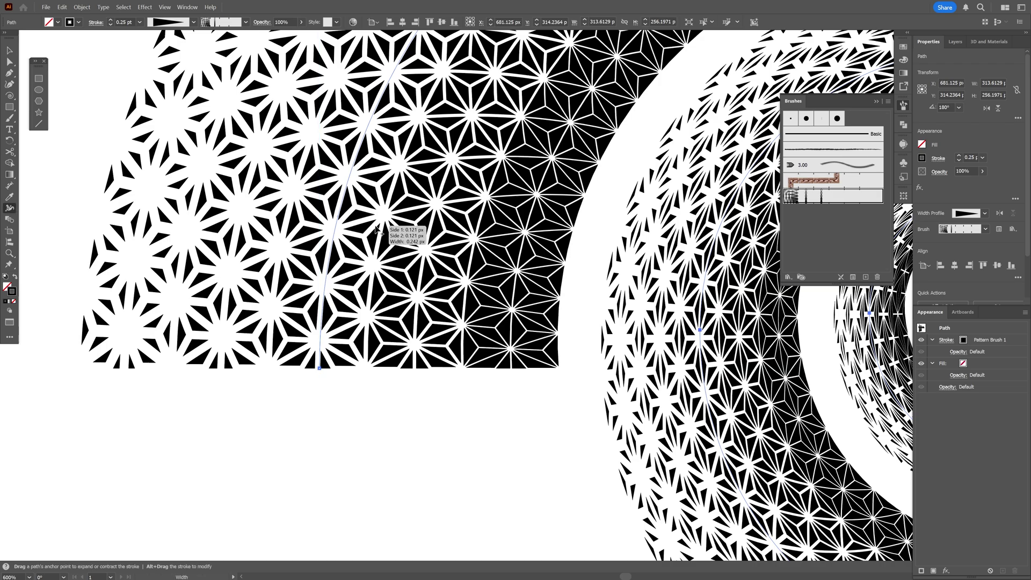
drag(570, 369, 585, 370)
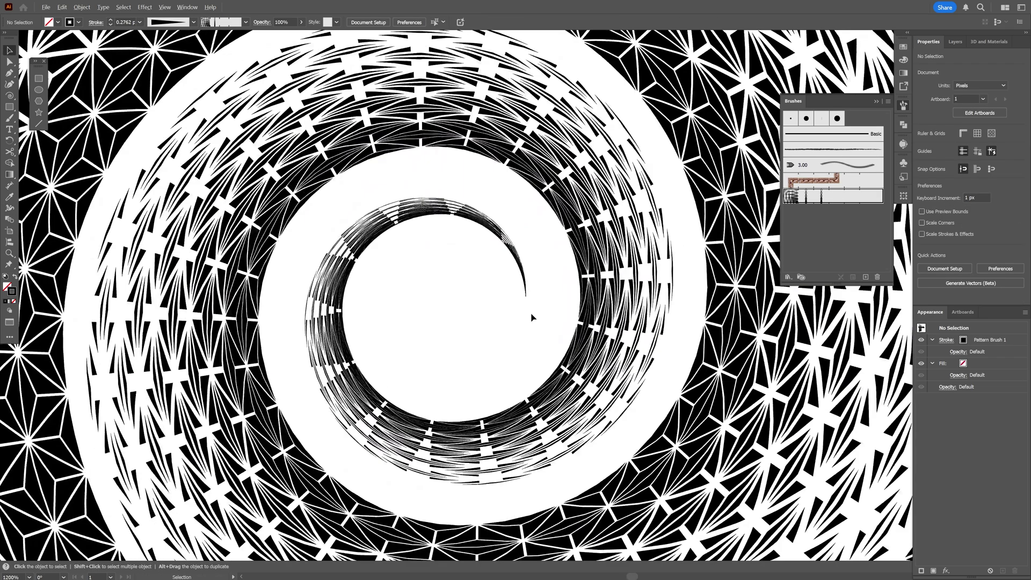
scroll(534, 315, up, 2)
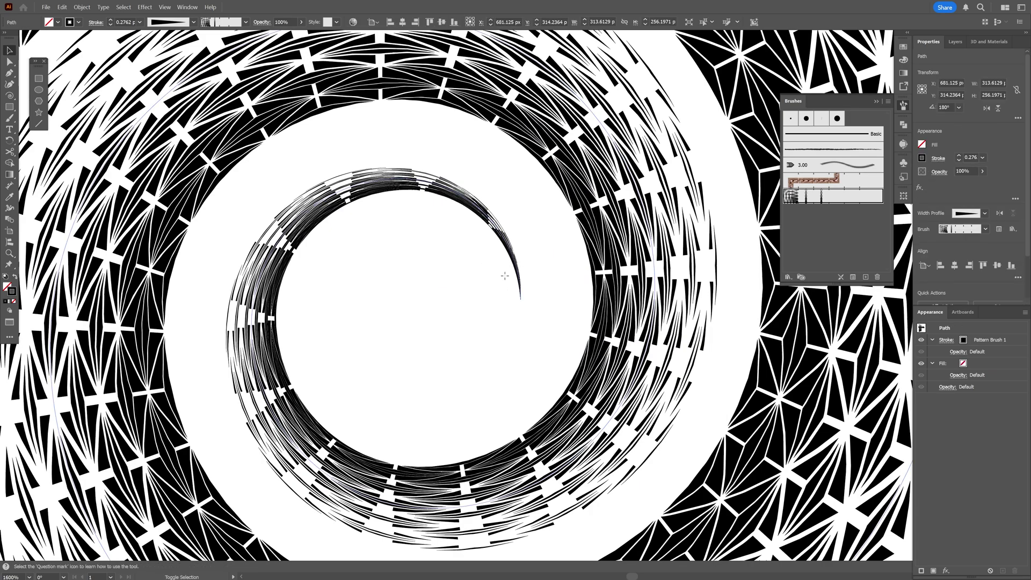
key(shift+w)
drag(543, 306, 560, 302)
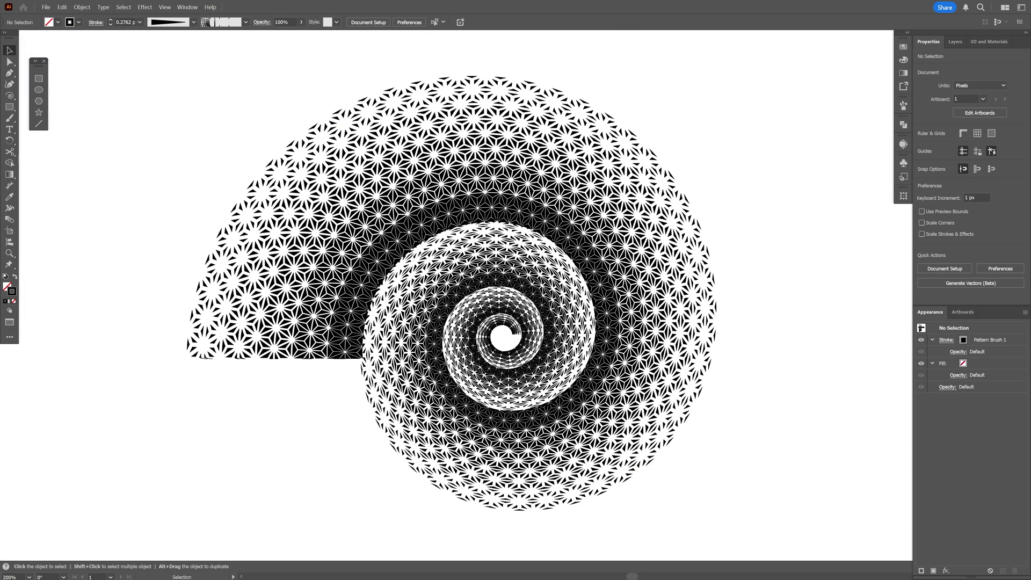